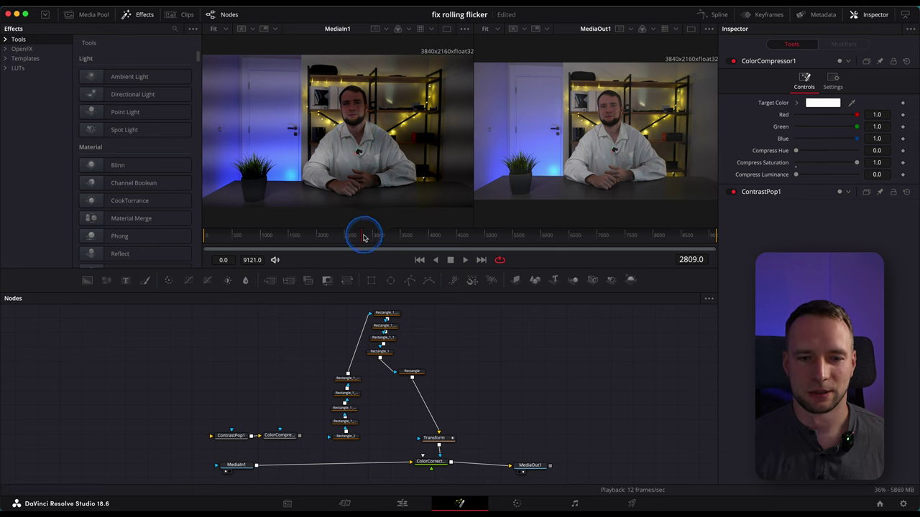
Scrub through the clip to compare frames before and after the fix.
left_click_drag(365, 239, 504, 240)
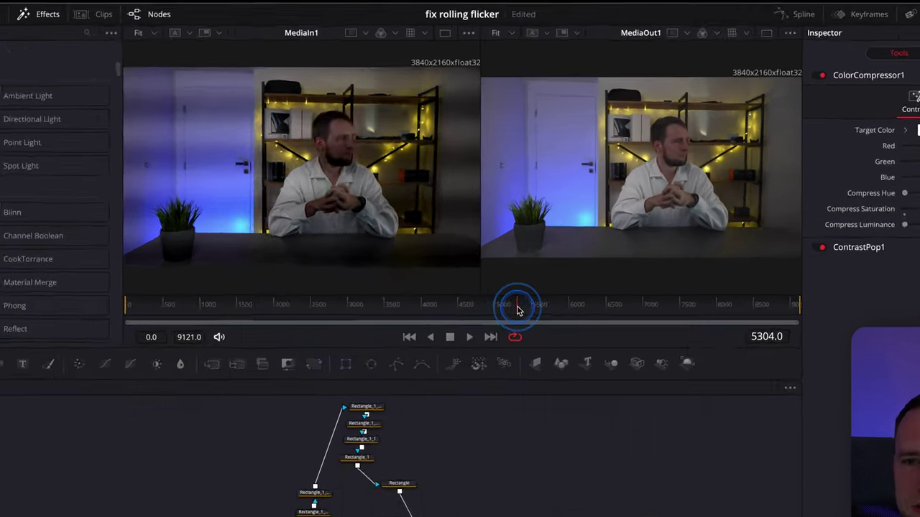
left_click_drag(518, 309, 569, 310)
left_click_drag(606, 407, 660, 403)
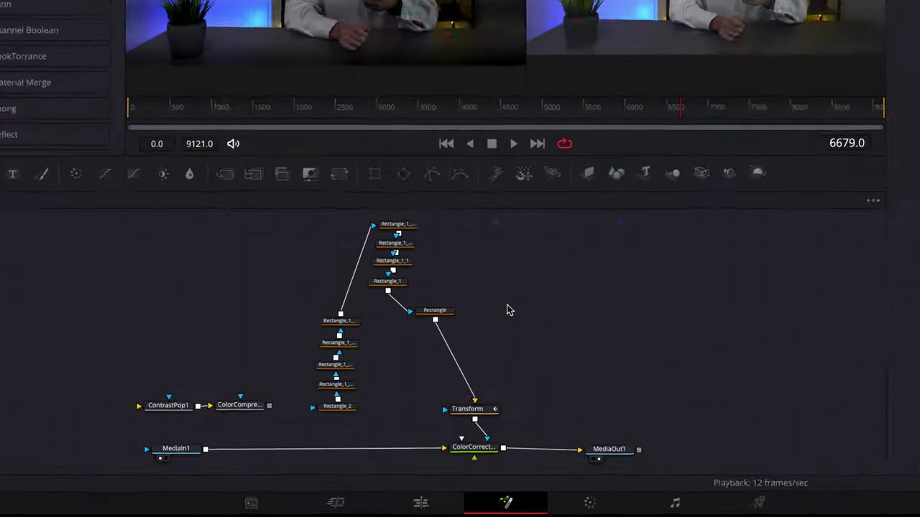
On the Edit page, place an Adjustment Clip from Effects onto track V3.
left_click(507, 309)
left_click(440, 503)
left_click(469, 302)
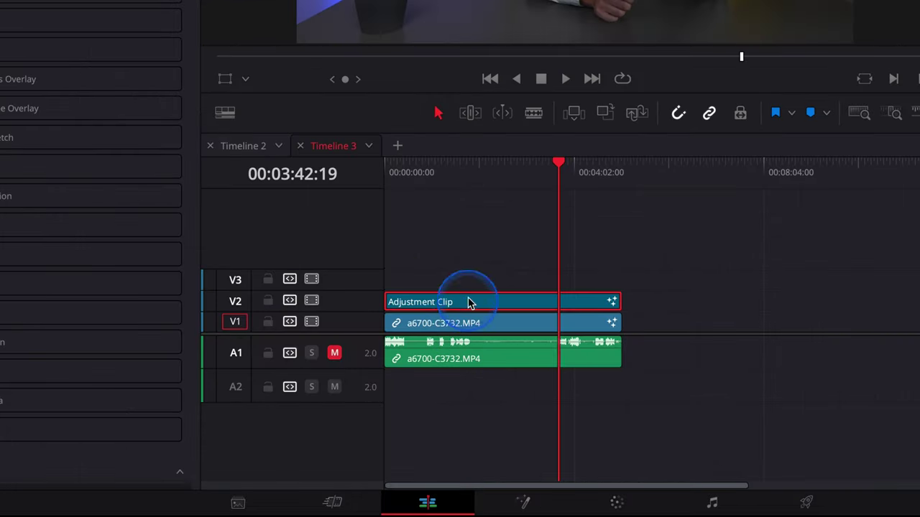
left_click_drag(458, 190, 430, 181)
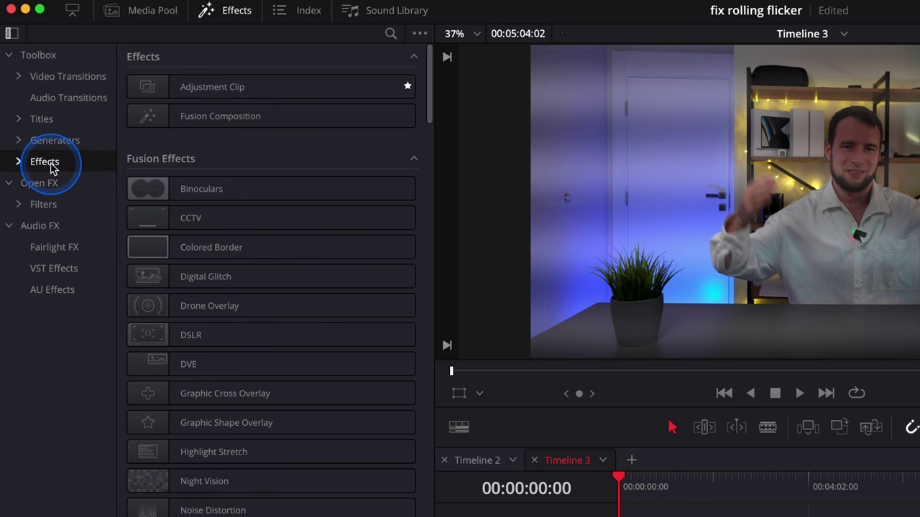
left_click_drag(184, 87, 634, 425)
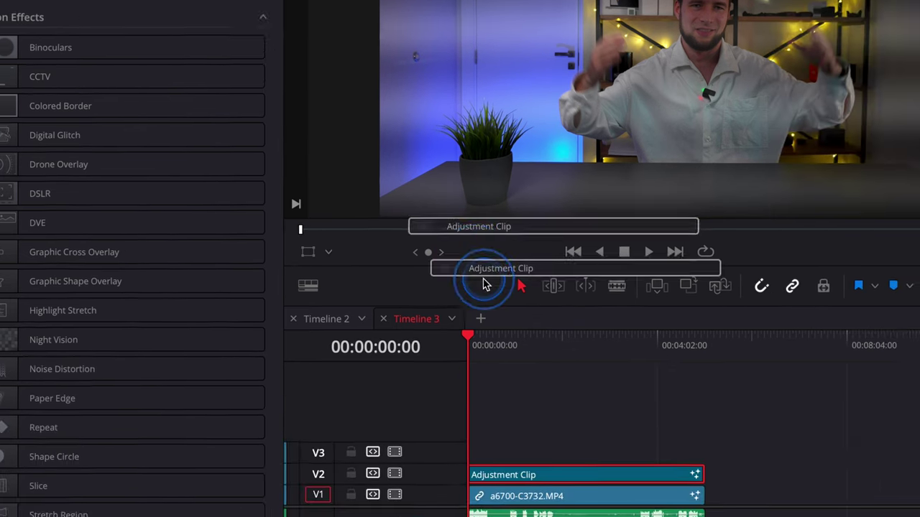
left_click_drag(485, 284, 477, 461)
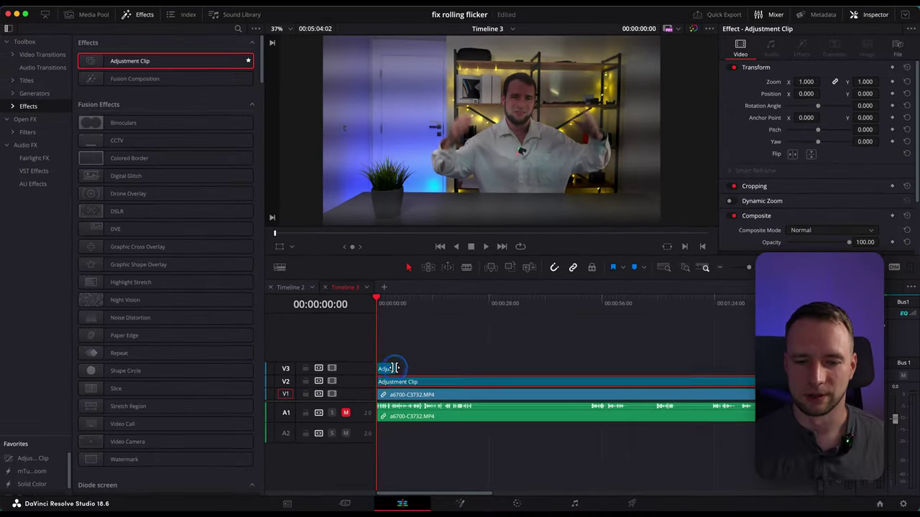
Extend the V3 adjustment clip across the whole footage and open it in Fusion.
left_click_drag(375, 342, 502, 342)
left_click_drag(468, 368, 550, 366)
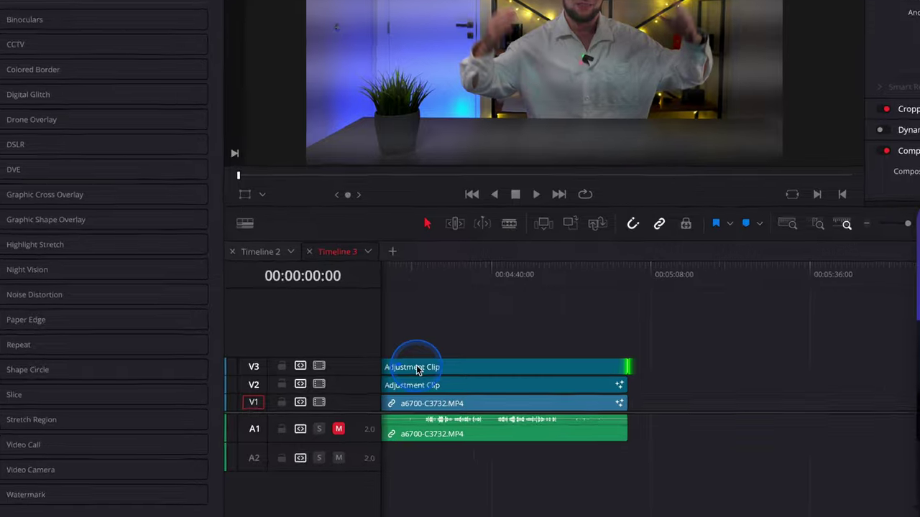
right_click(417, 368)
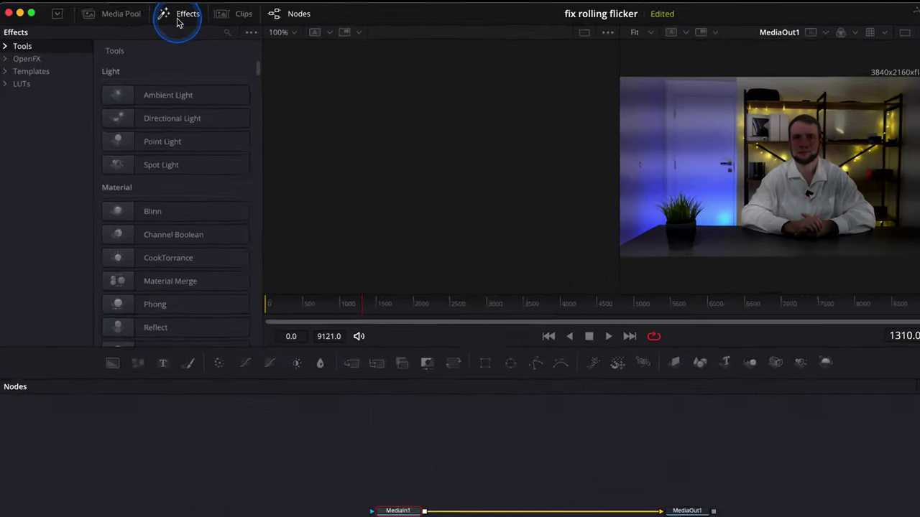
From OpenFX, insert Contrast Pop then Color Compressor between MediaIn1 and MediaOut1.
left_click(138, 17)
left_click(138, 17)
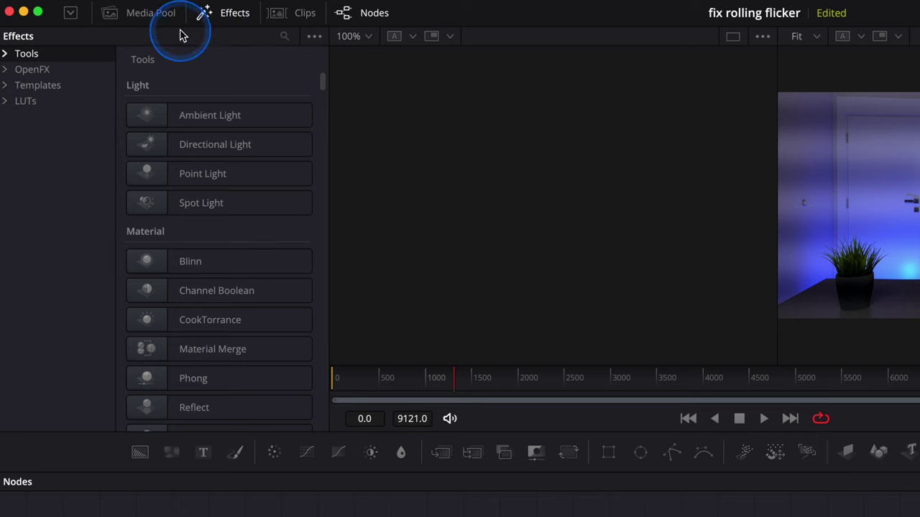
left_click(29, 69)
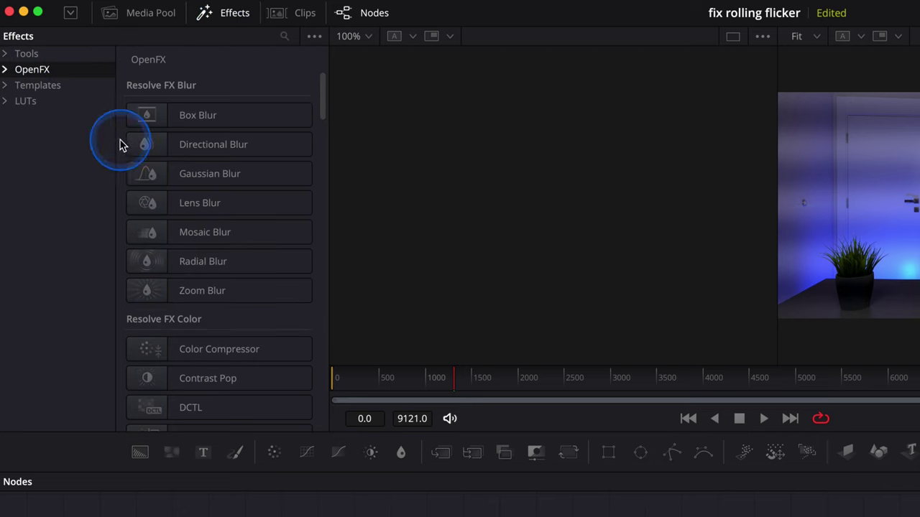
left_click_drag(186, 358, 410, 395)
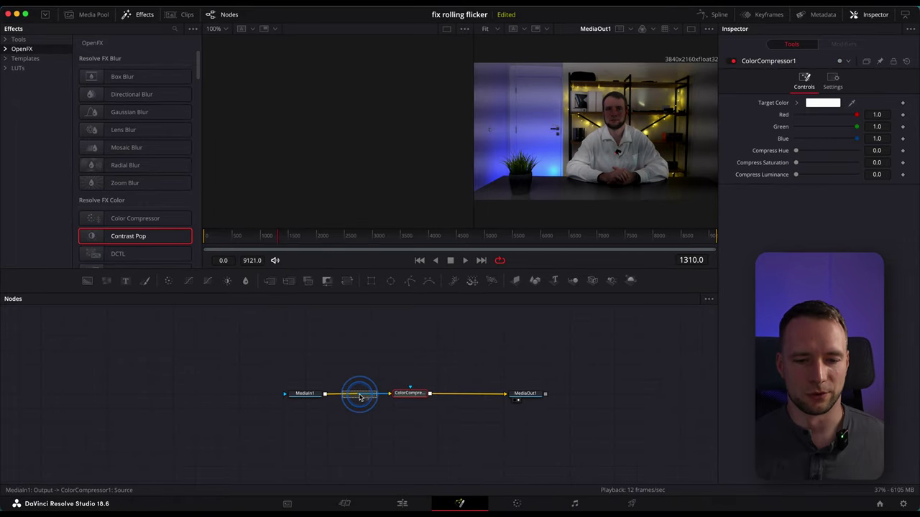
left_click_drag(359, 397, 359, 396)
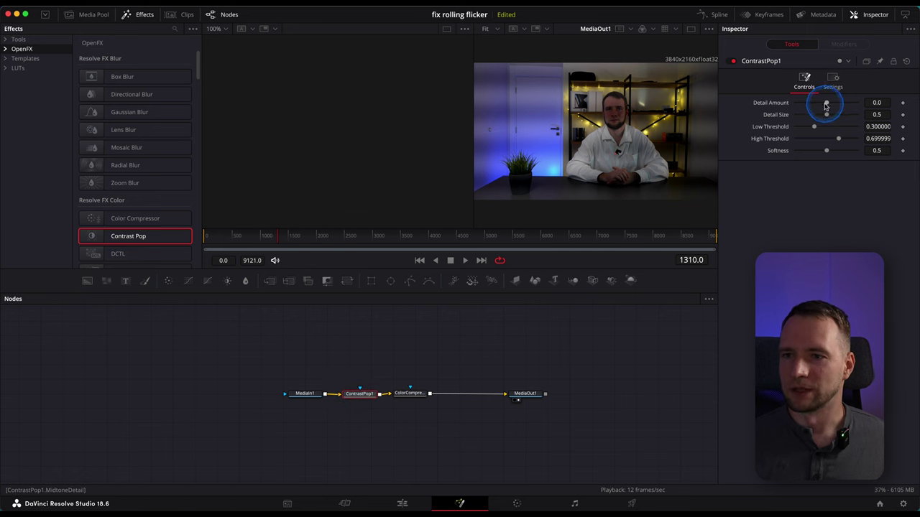
Raise Contrast Pop's Detail Amount and set Compress Luminance to about 0.094.
left_click_drag(827, 105, 850, 106)
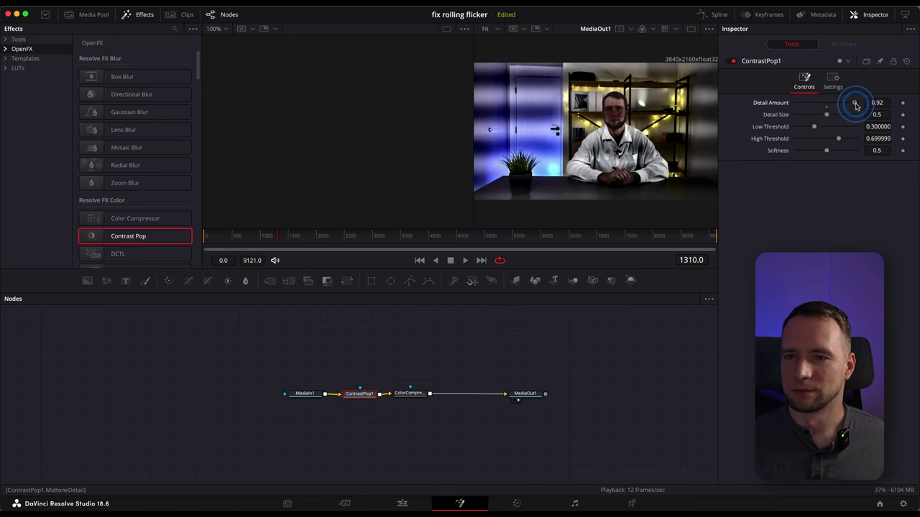
left_click(409, 395)
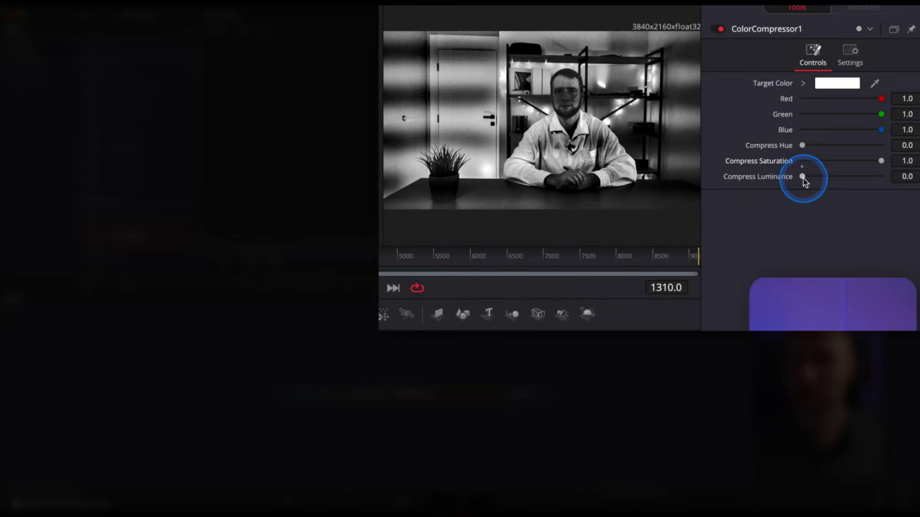
left_click_drag(802, 178, 817, 181)
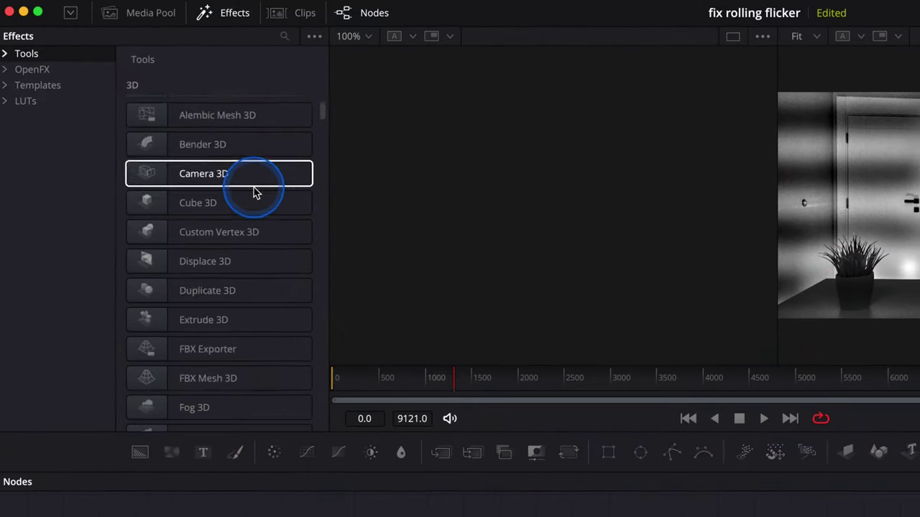
Insert a Color Corrector from Tools on the link before MediaOut1.
scroll(237, 180, "down", 20)
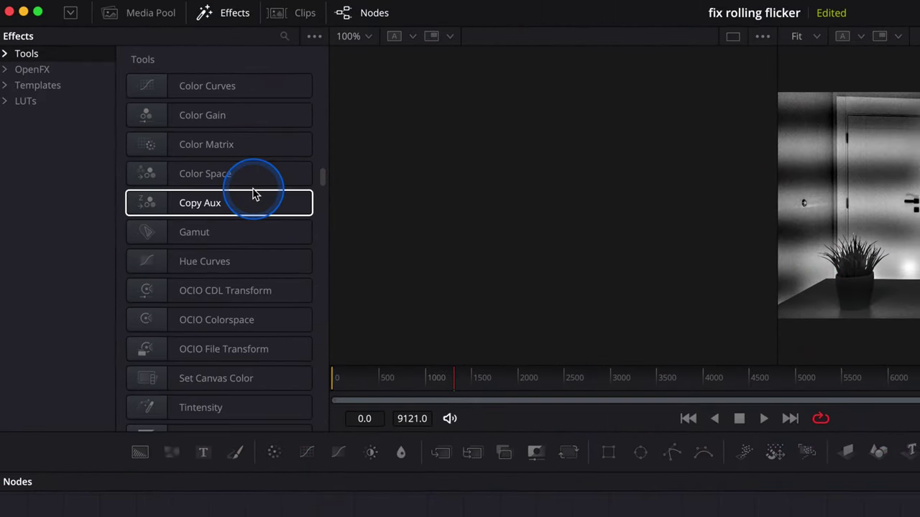
scroll(253, 194, "up", 6)
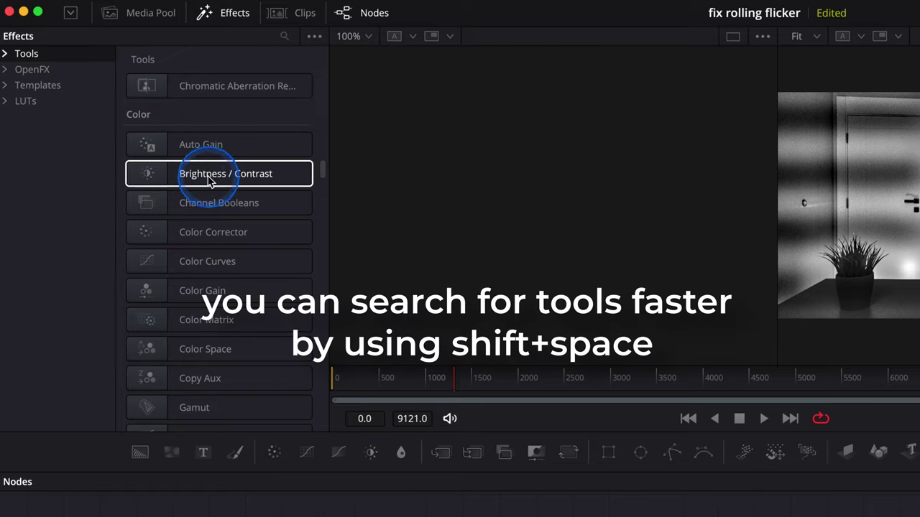
left_click_drag(173, 229, 748, 516)
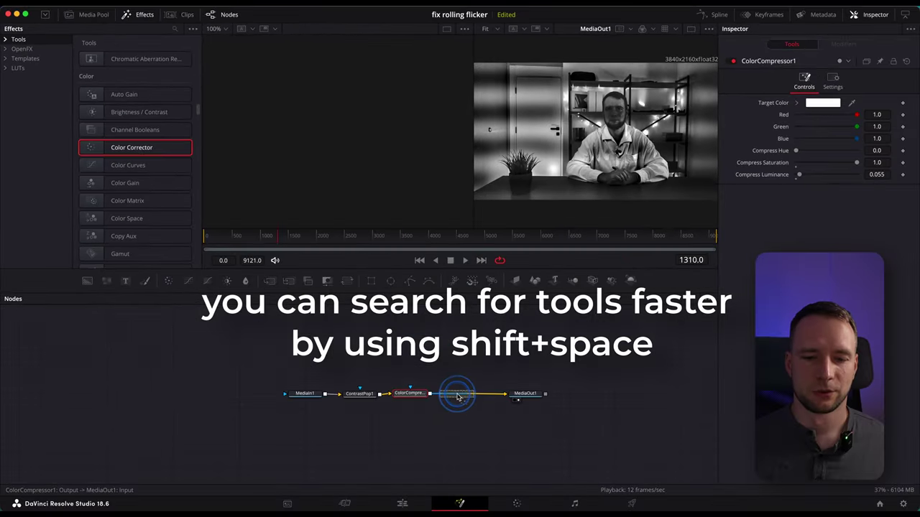
left_click_drag(457, 396, 468, 397)
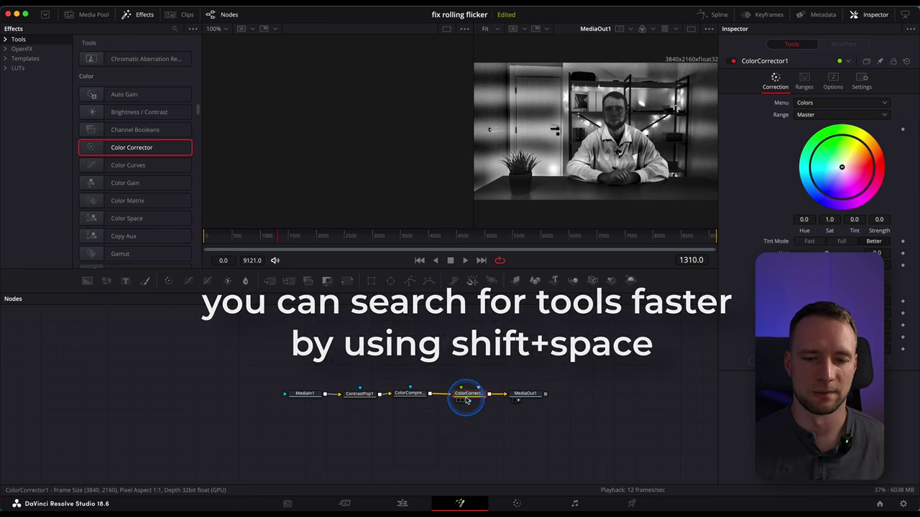
Search 'rec', add a Rectangle mask to the Color Corrector, and narrow it to Width 0.614.
left_click(176, 29)
type("rec")
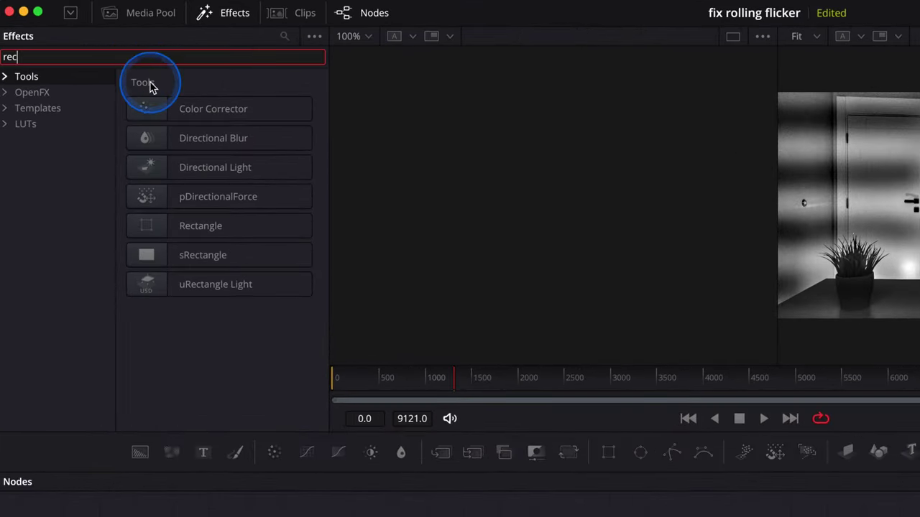
left_click_drag(180, 232, 740, 516)
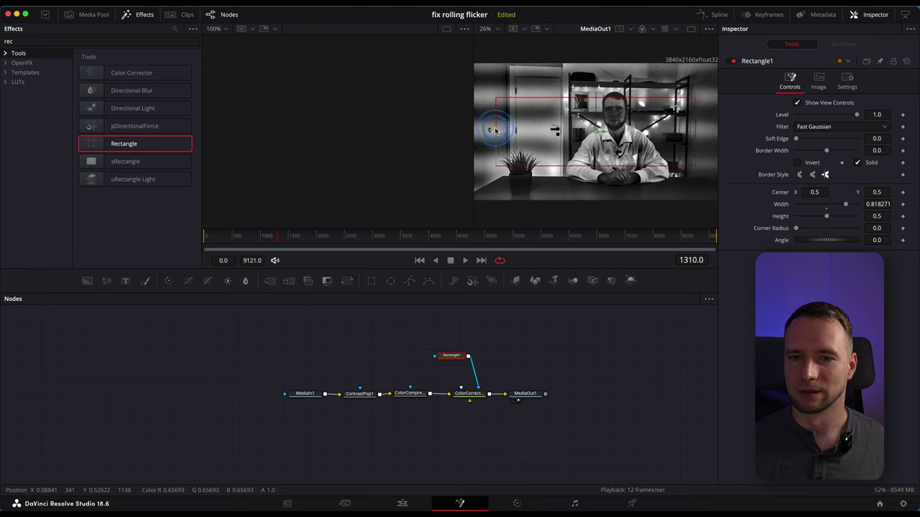
left_click_drag(495, 130, 510, 131)
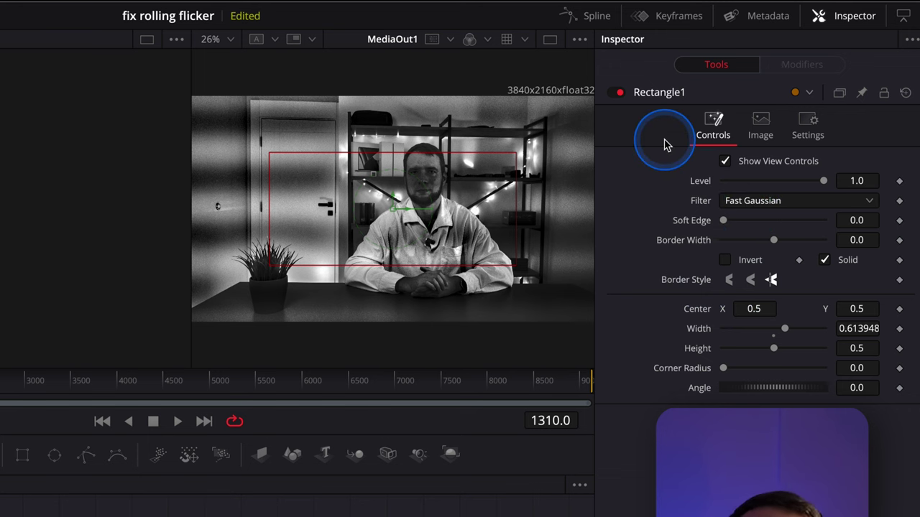
At frame 1584, shape Rectangle1 into a thin full-width strip (Height 0.14) over the band.
left_click(839, 25)
left_click(855, 25)
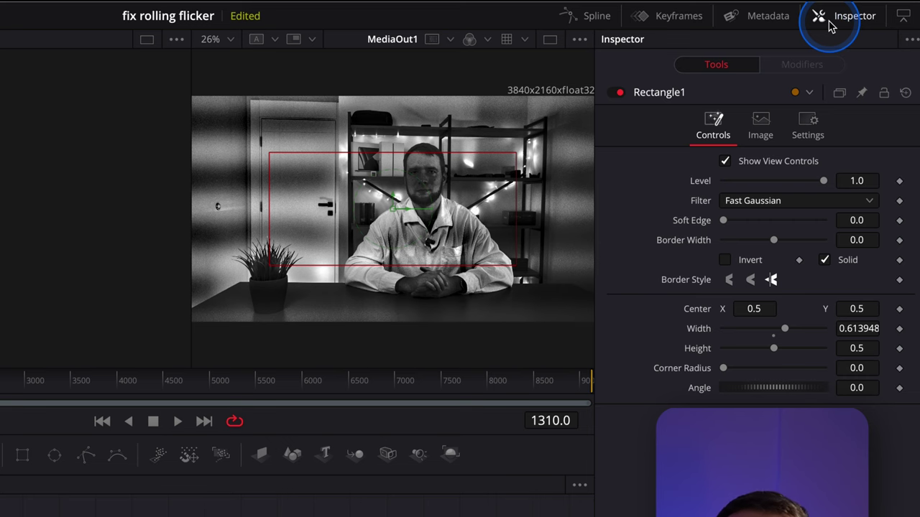
left_click_drag(0, 387, 0, 391)
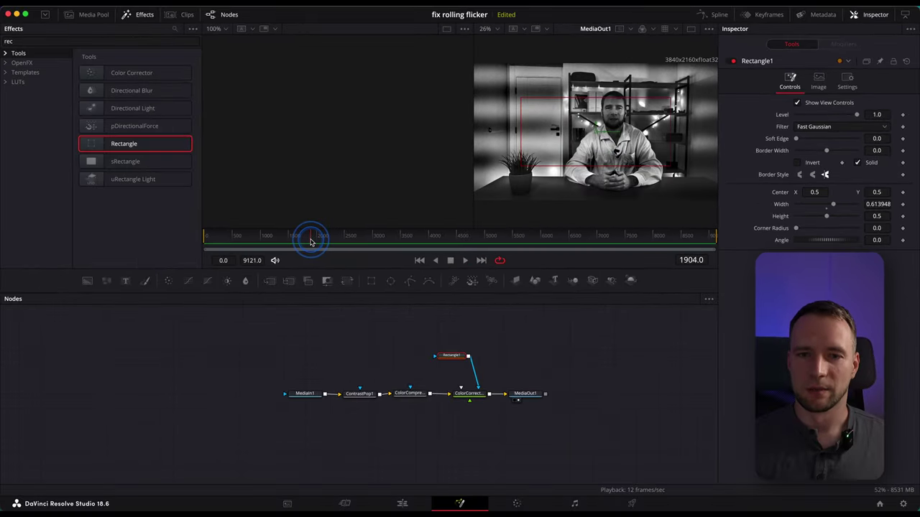
left_click_drag(312, 242, 293, 240)
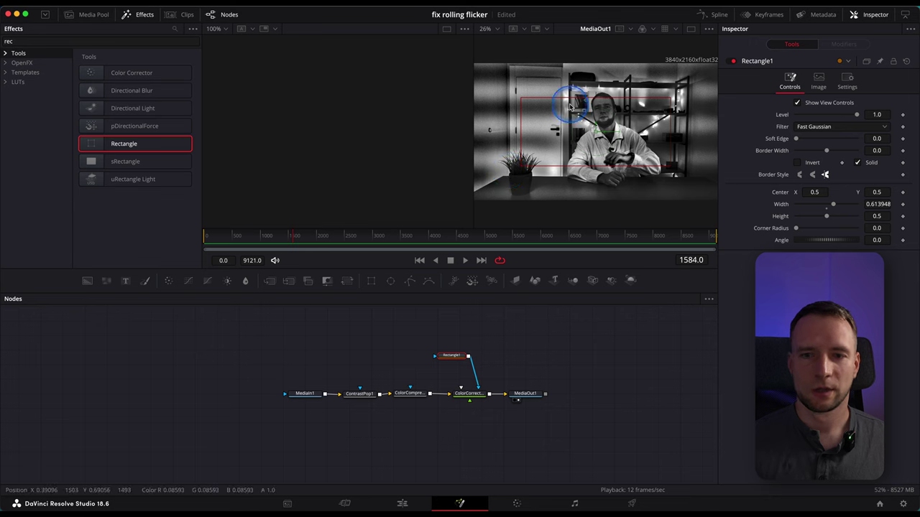
left_click_drag(580, 101, 580, 122)
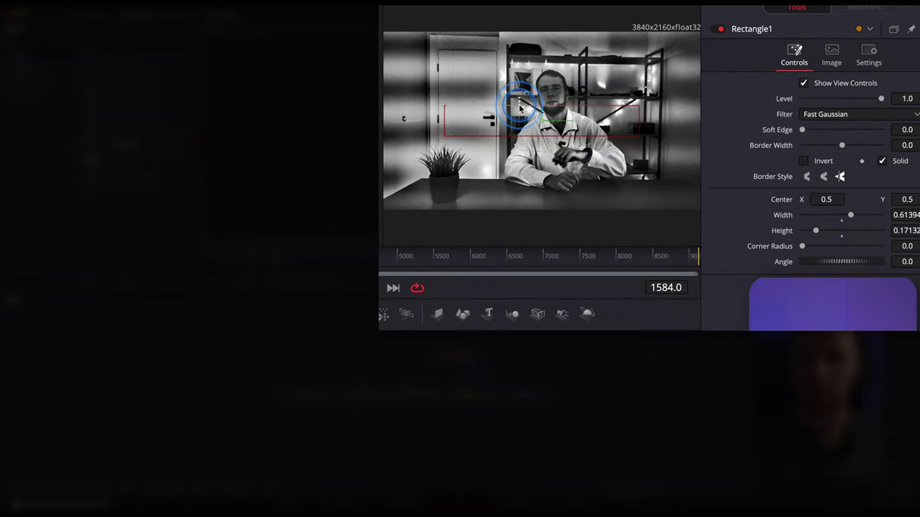
left_click_drag(520, 110, 675, 137)
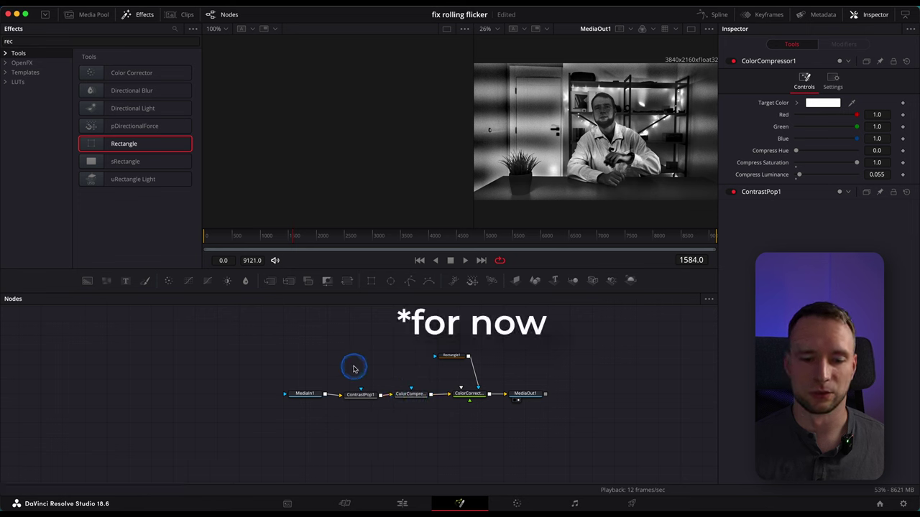
Feed MediaIn1 straight into the Color Corrector and raise Lift from 0.01 to 0.14.
left_click_drag(415, 391, 375, 350)
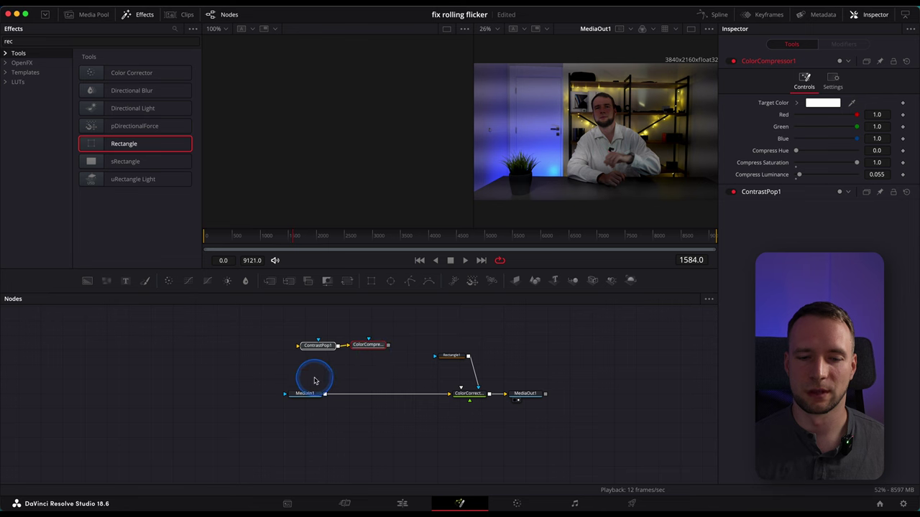
left_click(292, 399)
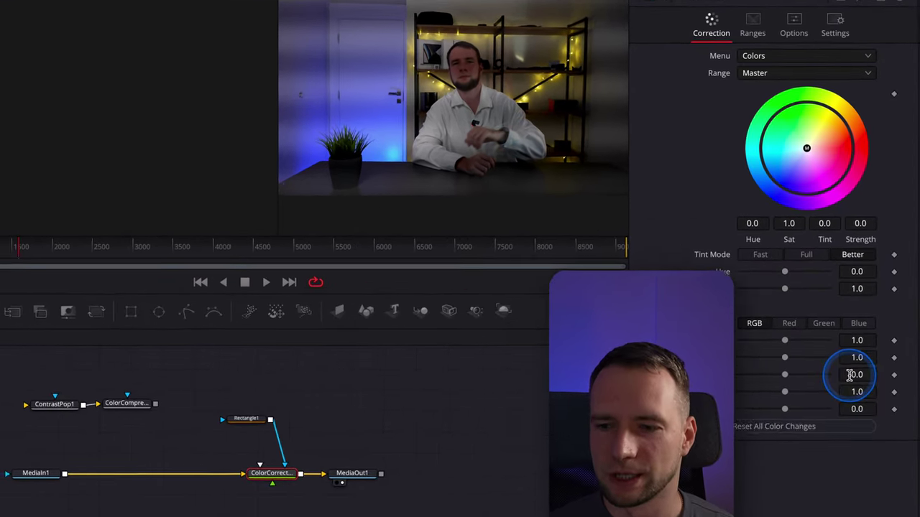
left_click(852, 375)
type("0.019")
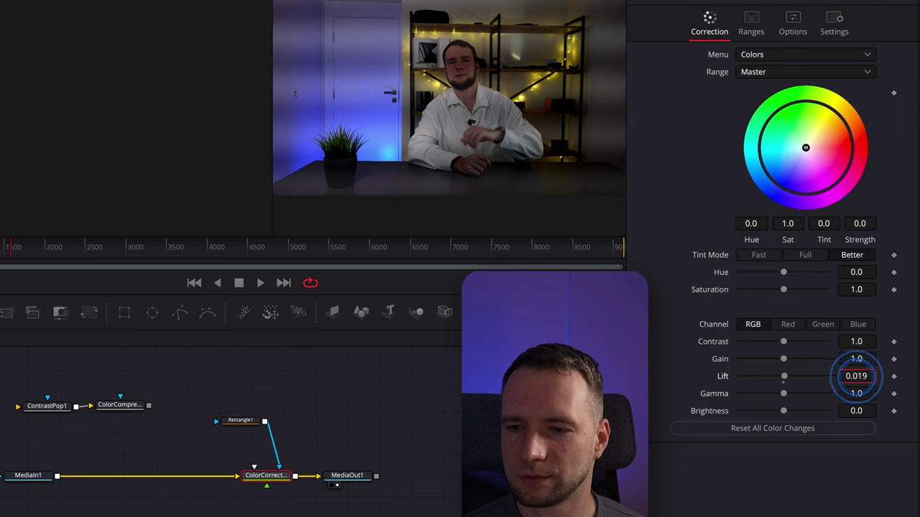
left_click_drag(855, 376, 894, 377)
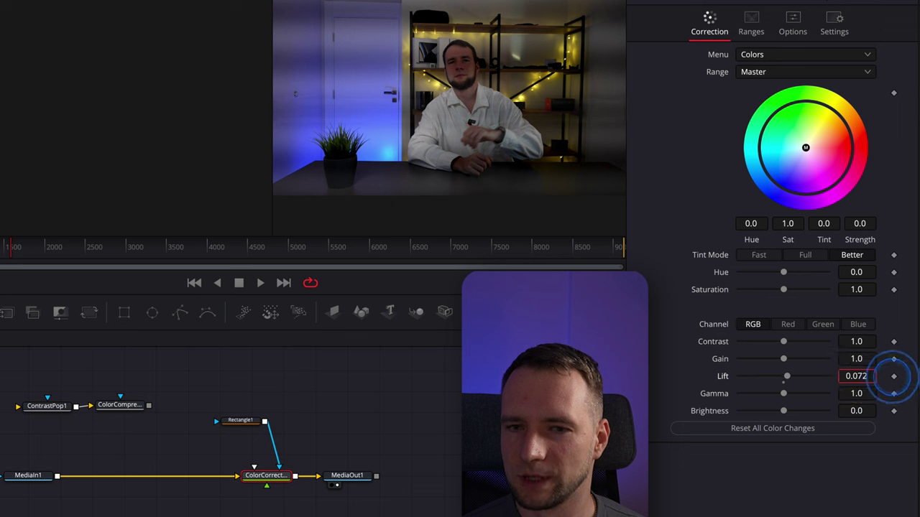
left_click_drag(255, 377, 290, 377)
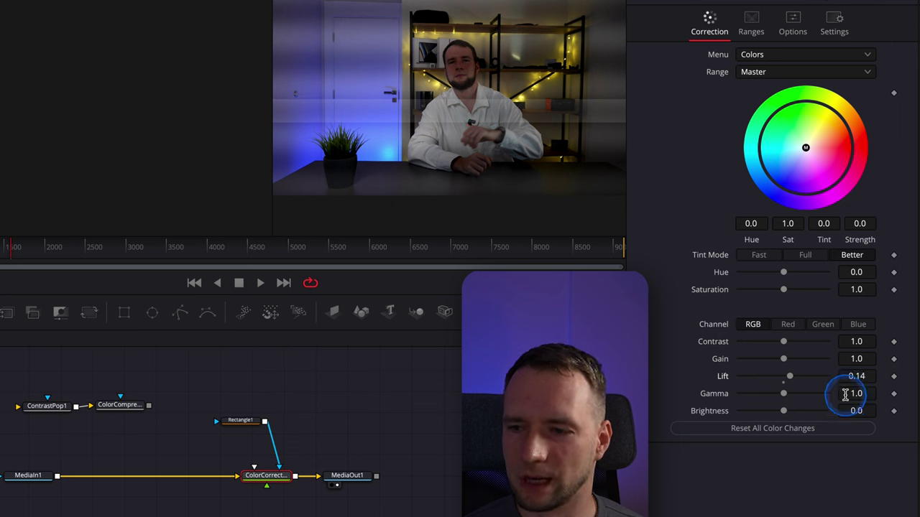
Raise the Color Corrector's Gamma to 1.143 and Gain slightly above 1.
left_click_drag(846, 393, 850, 393)
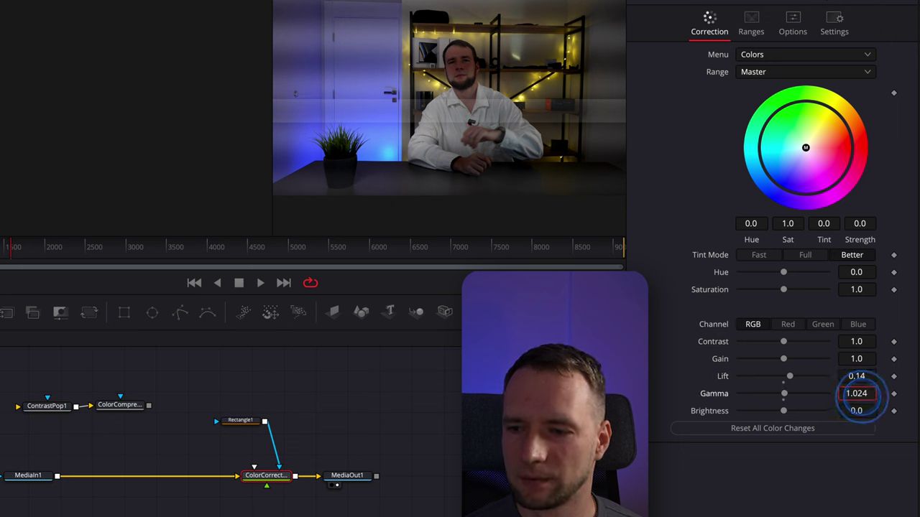
left_click_drag(877, 397, 307, 395)
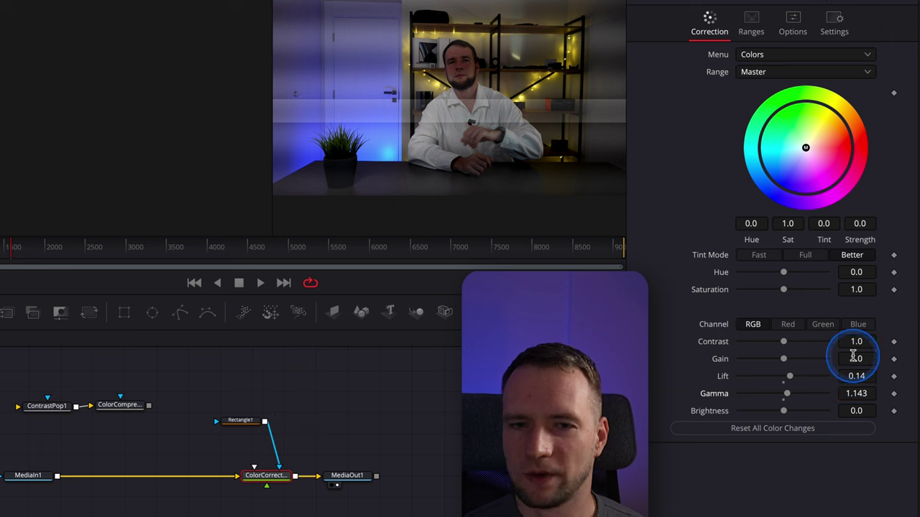
left_click_drag(851, 357, 857, 358)
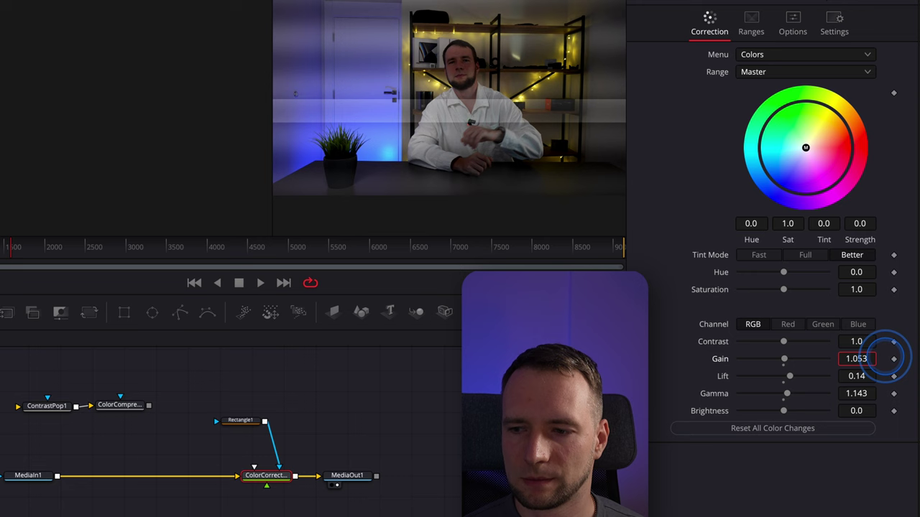
left_click_drag(896, 358, 264, 358)
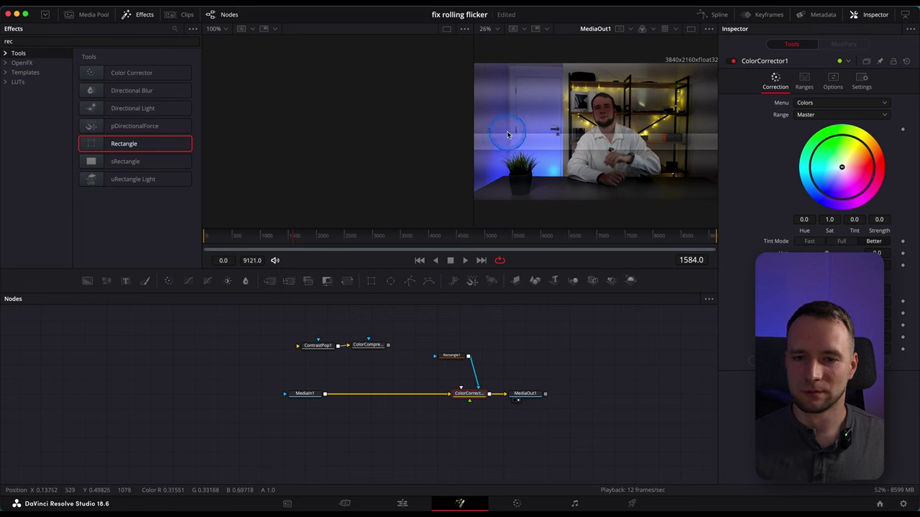
left_click(437, 362)
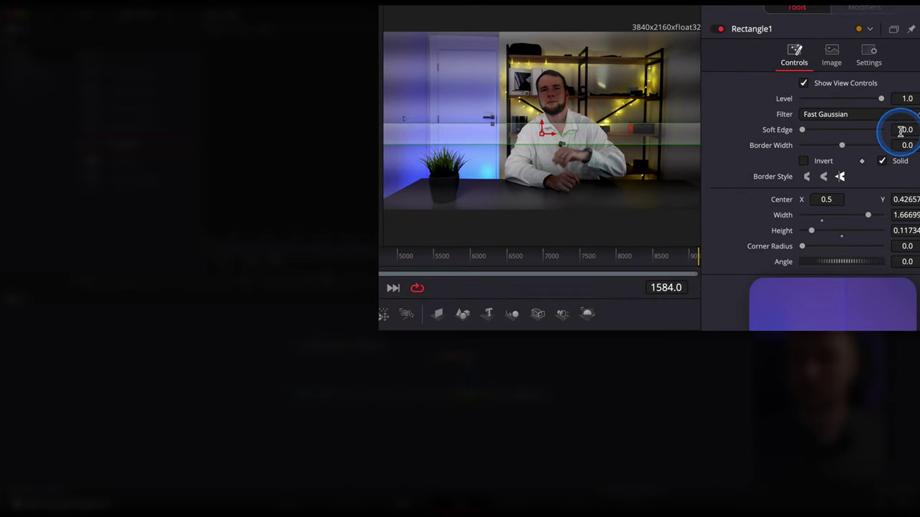
Feather Rectangle1's edges by setting Soft Edge to 0.052.
left_click_drag(802, 130, 812, 133)
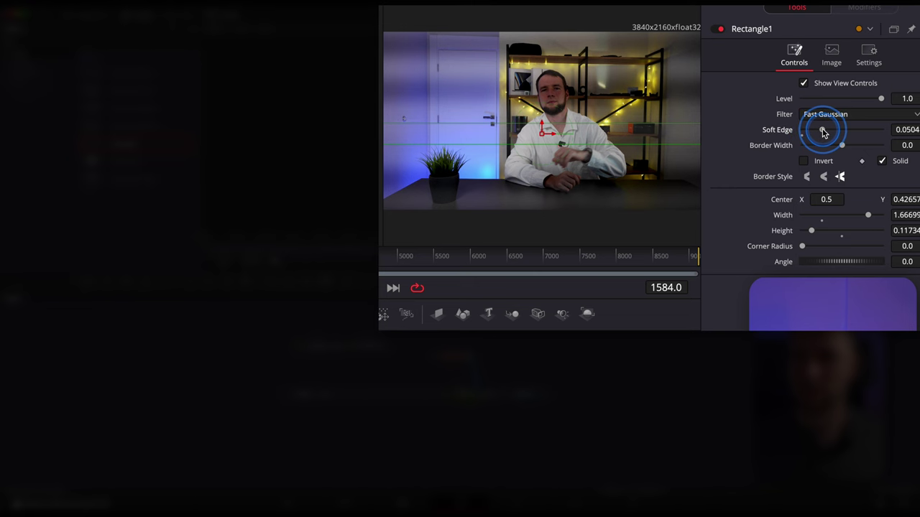
left_click_drag(824, 132, 825, 133)
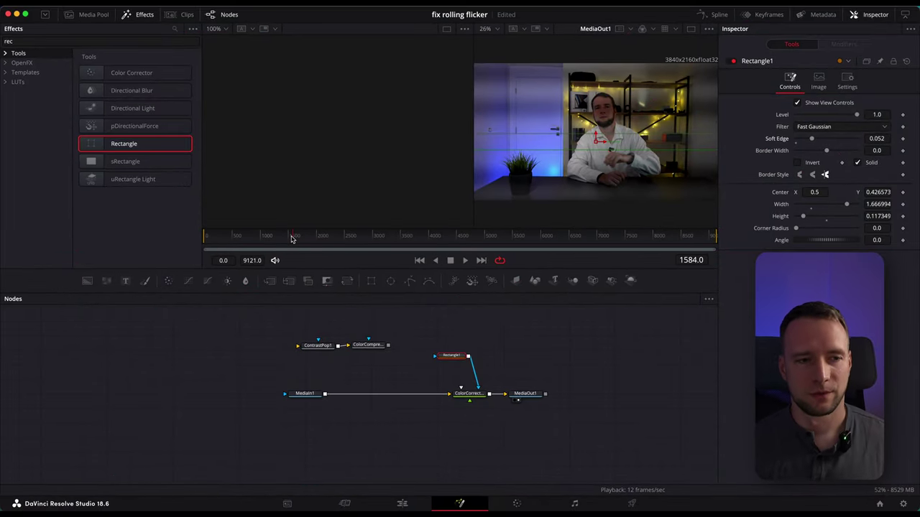
Insert a Transform node after Rectangle1, keyframe its Center, and view it in the left viewer.
double_click(31, 41)
type("trans")
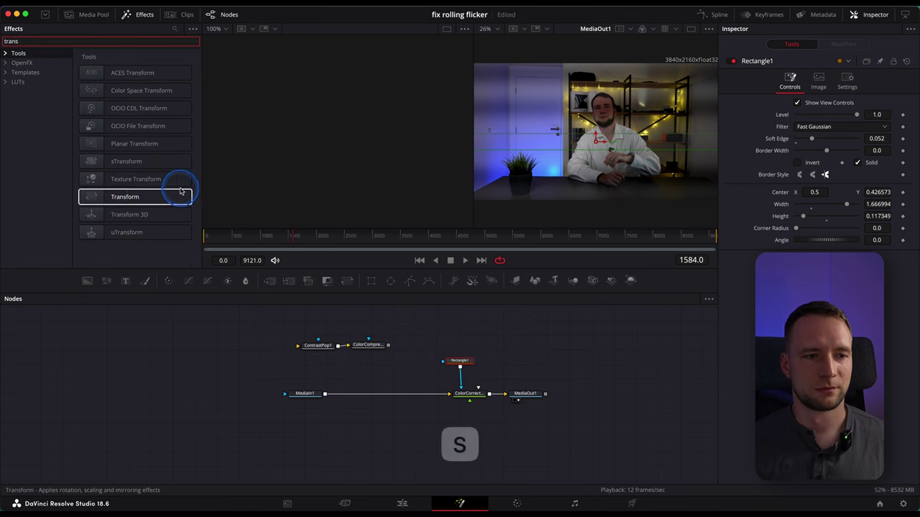
left_click_drag(173, 194, 463, 346)
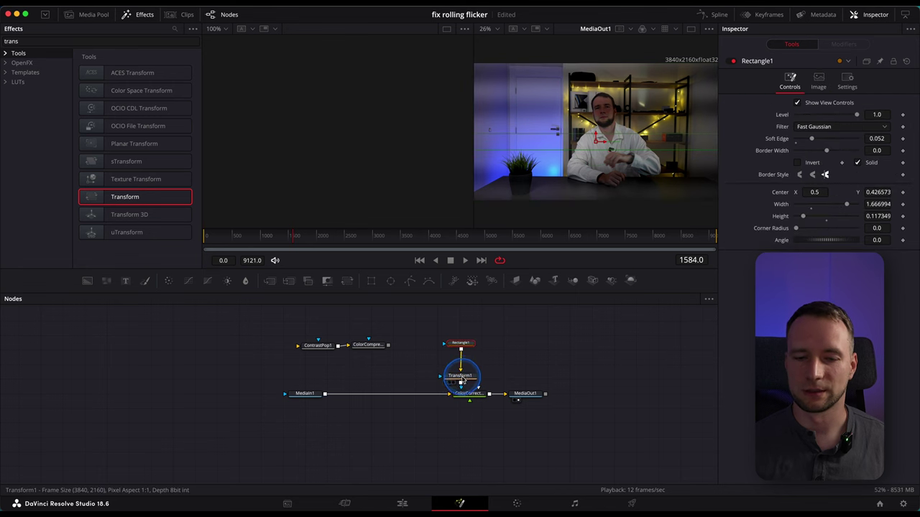
left_click(471, 367)
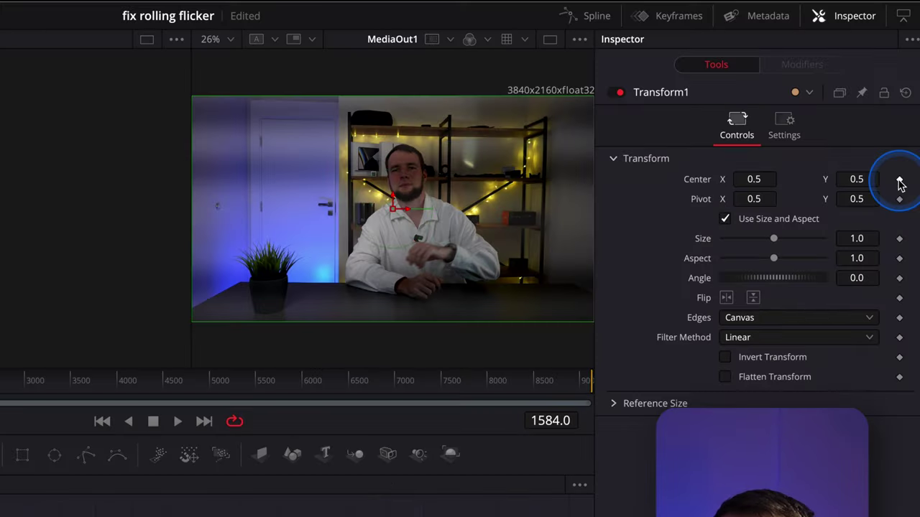
left_click(902, 181)
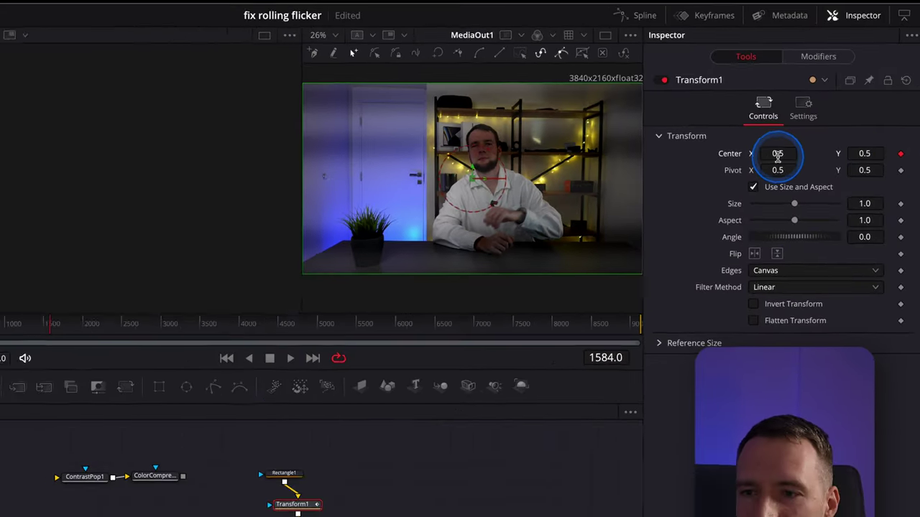
left_click(284, 474)
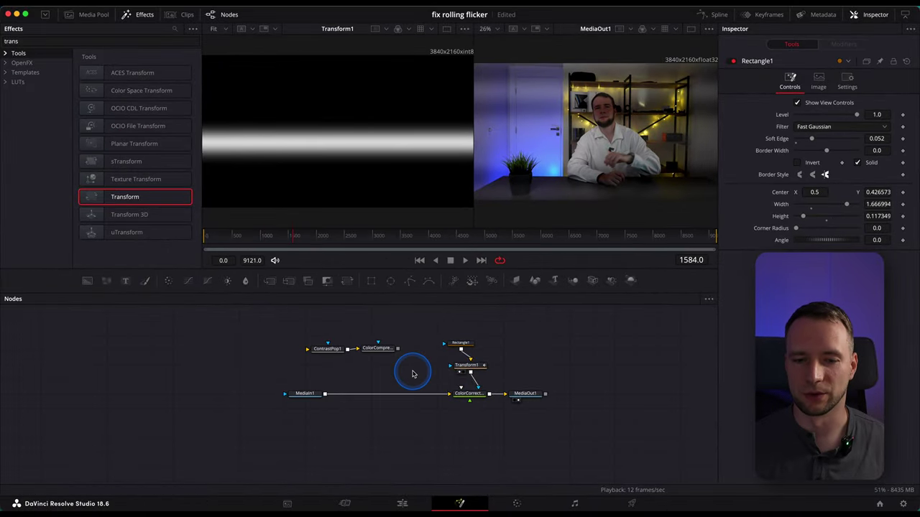
Disable ColorCorrector1 and rewire ContrastPop1 and ColorCompressor1 right after MediaIn1.
left_click(465, 393)
left_click(731, 62)
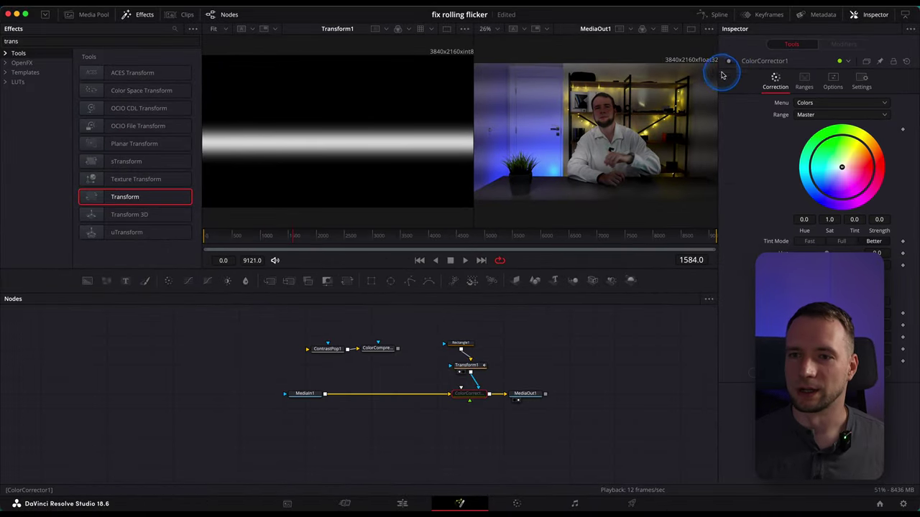
left_click_drag(281, 324, 409, 369)
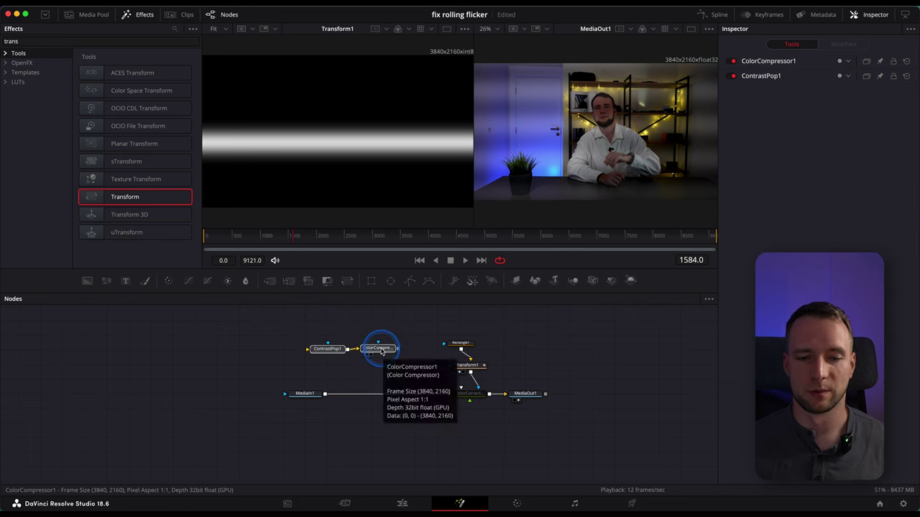
left_click_drag(382, 350, 360, 361)
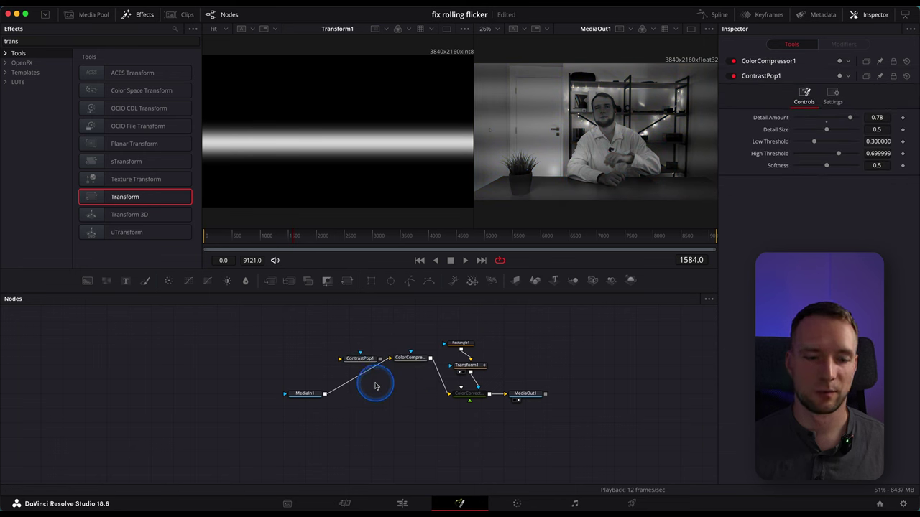
left_click_drag(361, 366, 364, 375)
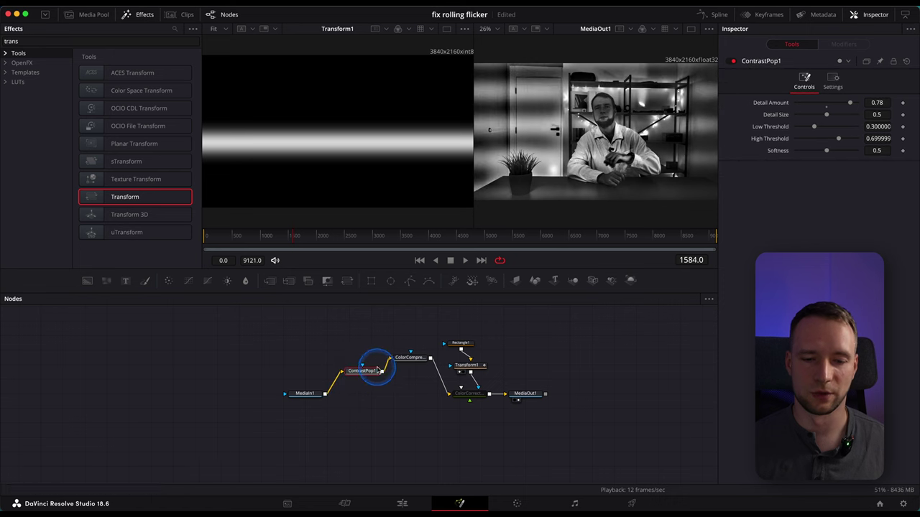
left_click_drag(405, 353, 363, 386)
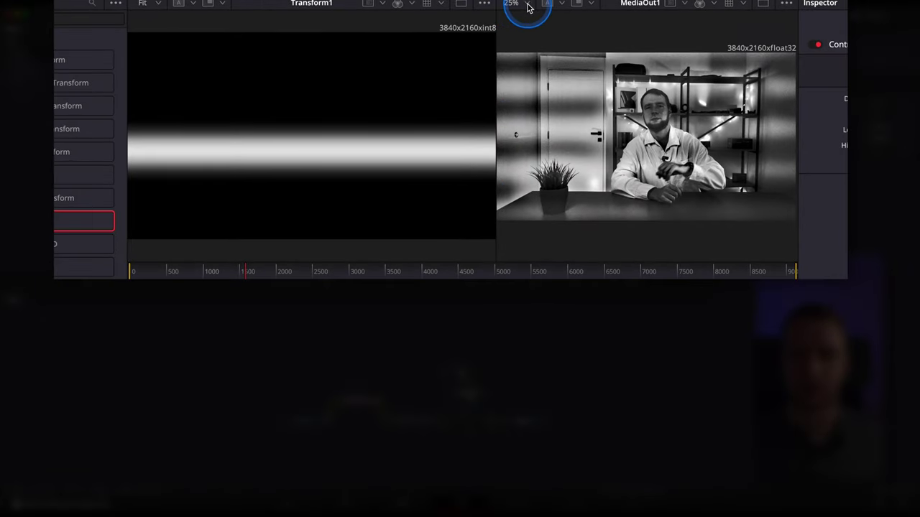
Fit the output image in a widened right viewer and select Transform1.
left_click(527, 6)
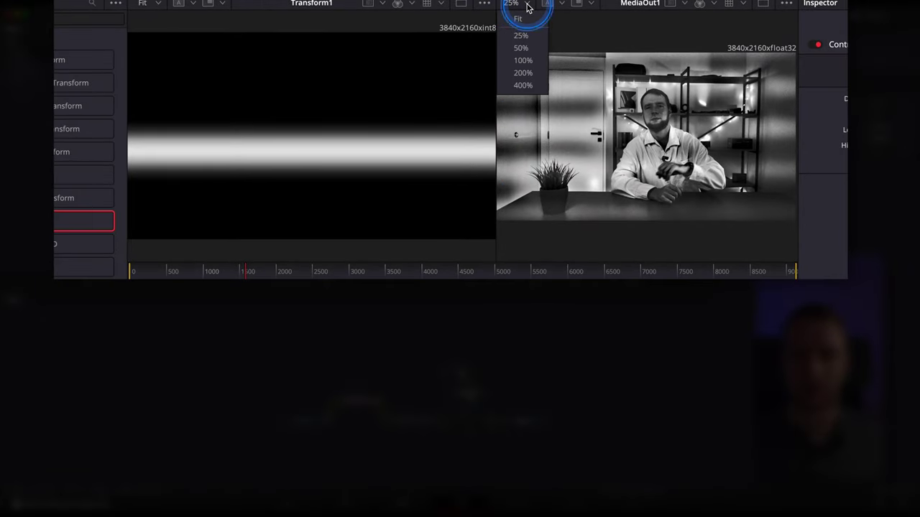
left_click(517, 21)
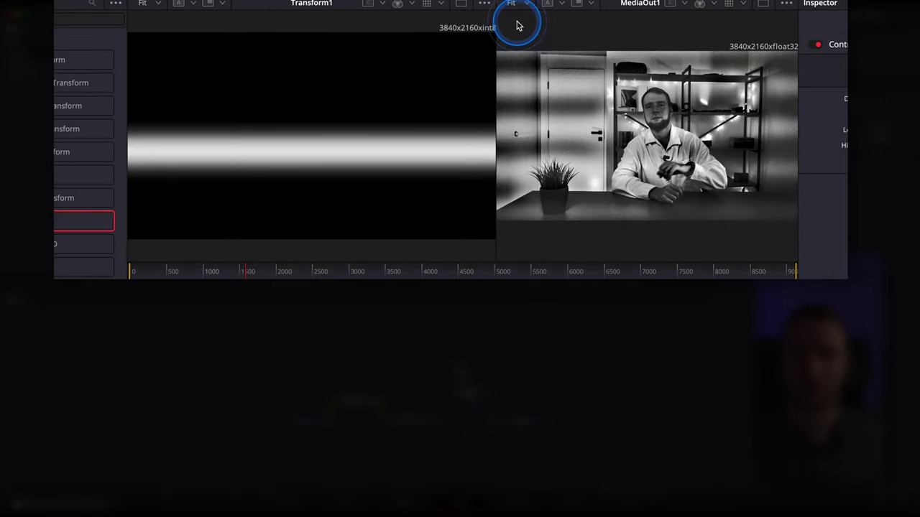
left_click_drag(495, 110, 464, 113)
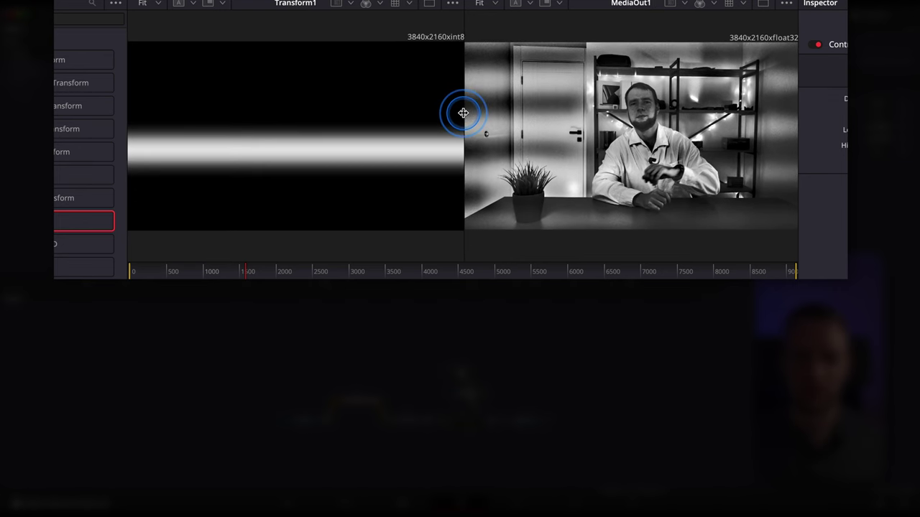
mouse_move(464, 113)
left_mouse_down()
mouse_move(479, 180)
mouse_move(460, 226)
left_mouse_up()
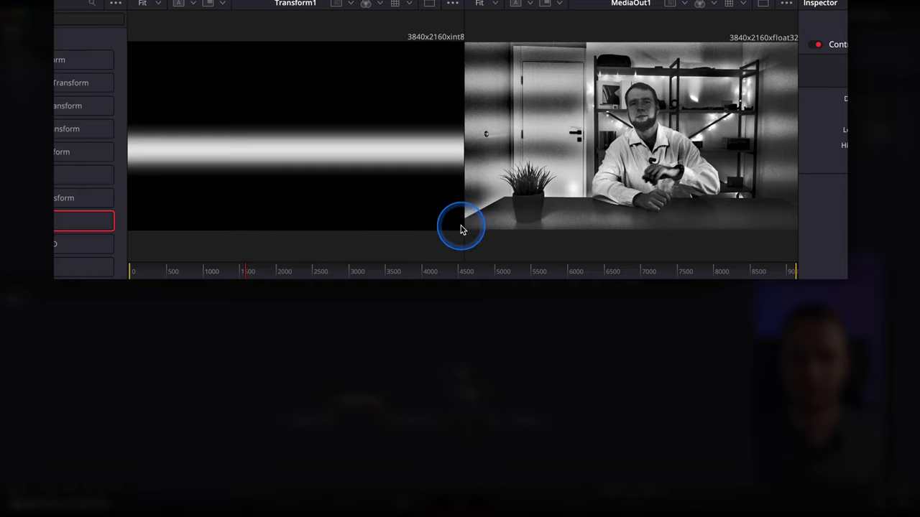
key("ctrl+super")
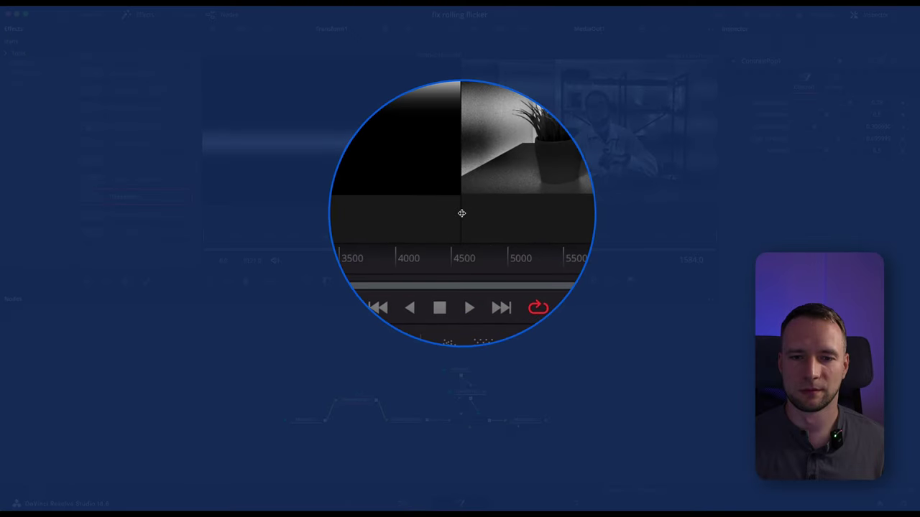
key("super")
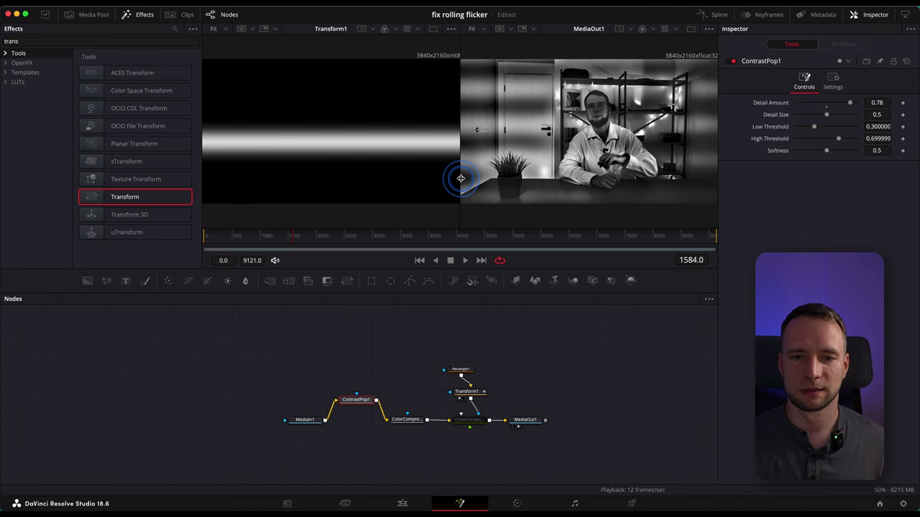
left_click(531, 148)
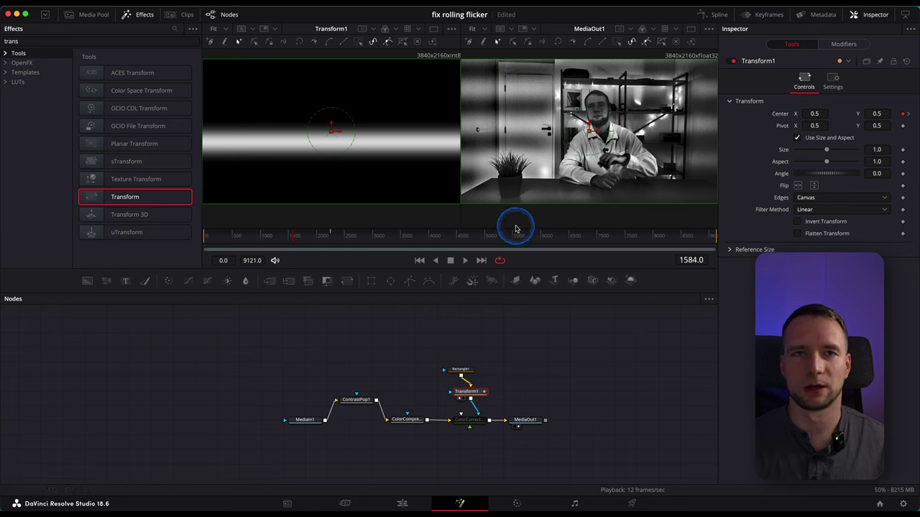
Keyframe Transform1 Center Y at -0.034 on frame 1076 so the mask covers the band.
left_click(285, 237)
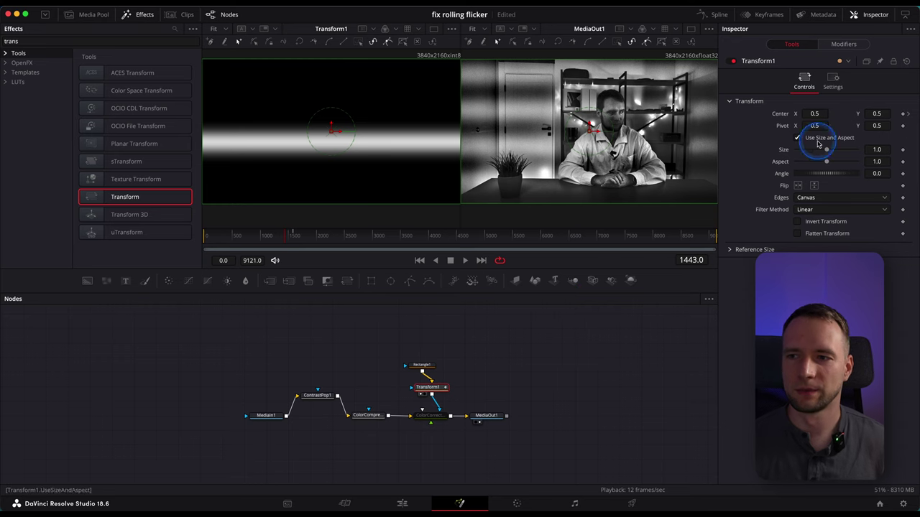
key("ctrl+super")
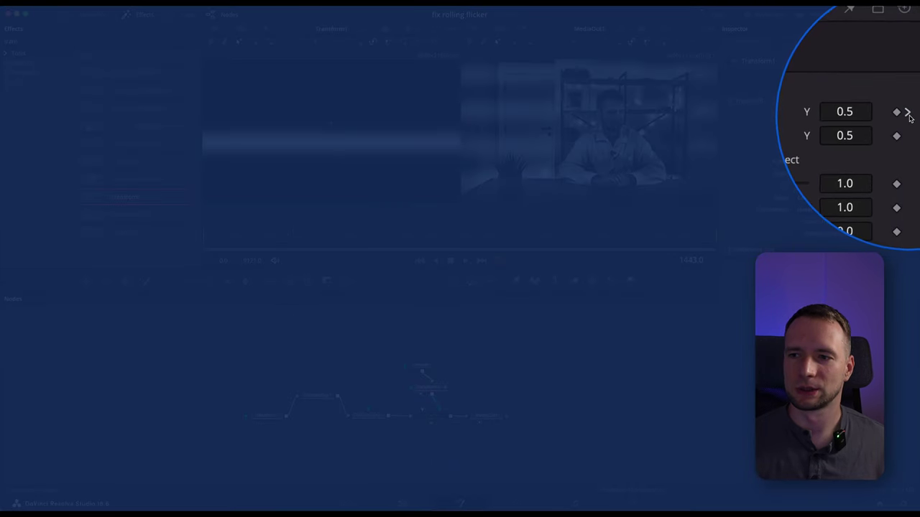
key("ctrl")
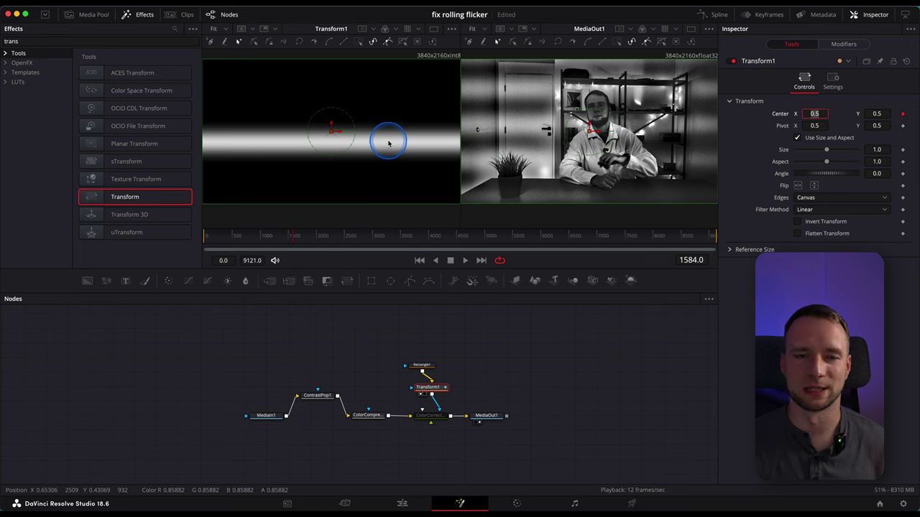
left_click_drag(290, 237, 264, 240)
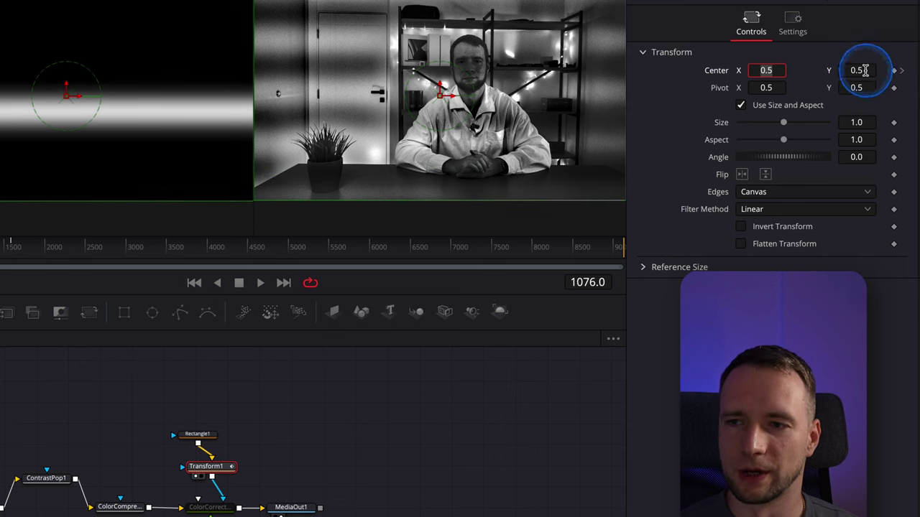
left_click_drag(865, 70, 496, 69)
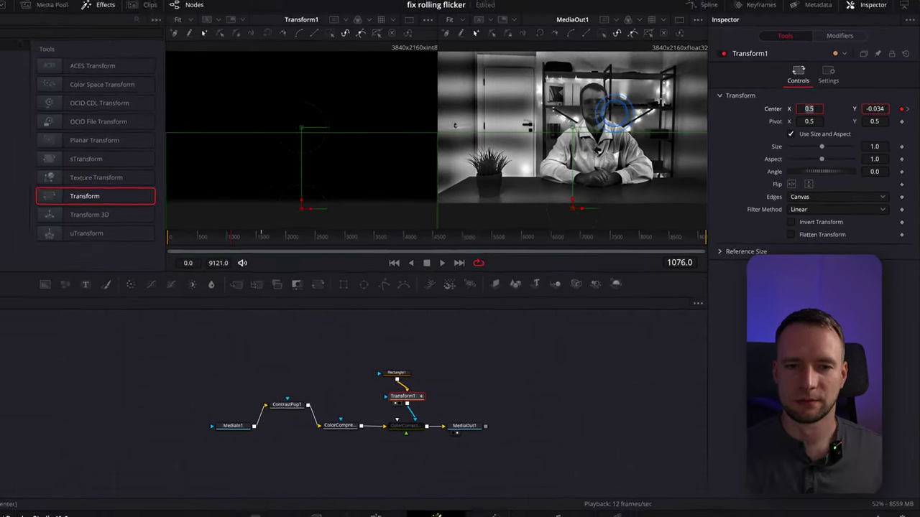
left_click_drag(615, 110, 325, 240)
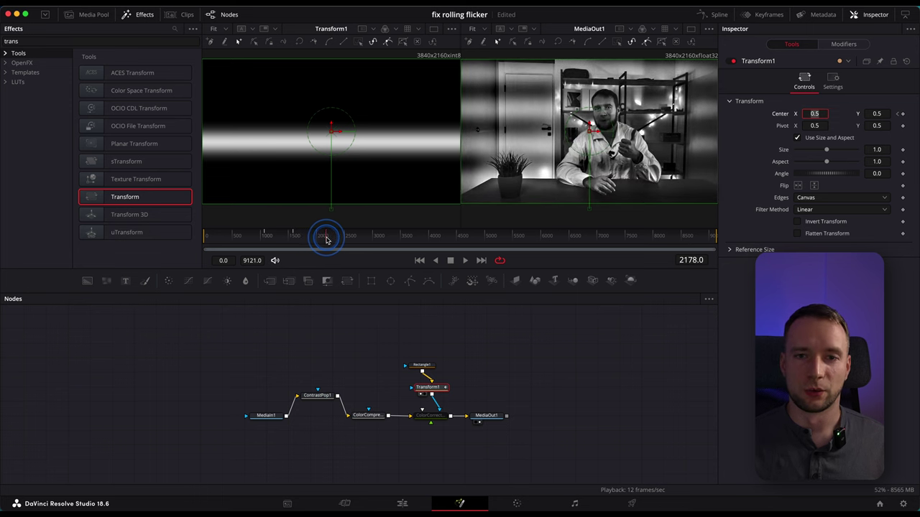
Scrub to frame 1904, where the band nears the top, and key Transform1 Center Y at 0.849466.
left_click_drag(326, 239, 327, 240)
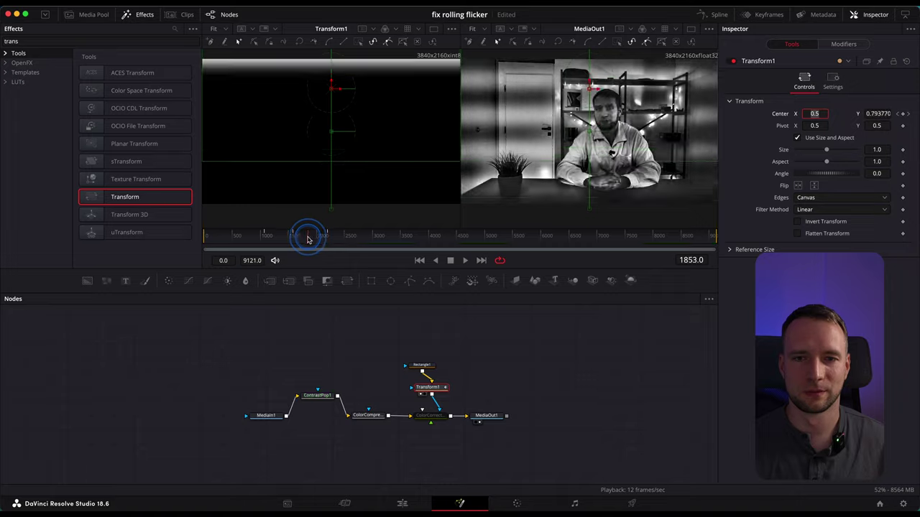
mouse_move(309, 234)
left_mouse_down()
mouse_move(274, 240)
mouse_move(325, 240)
mouse_move(311, 240)
left_mouse_up()
left_click(440, 87)
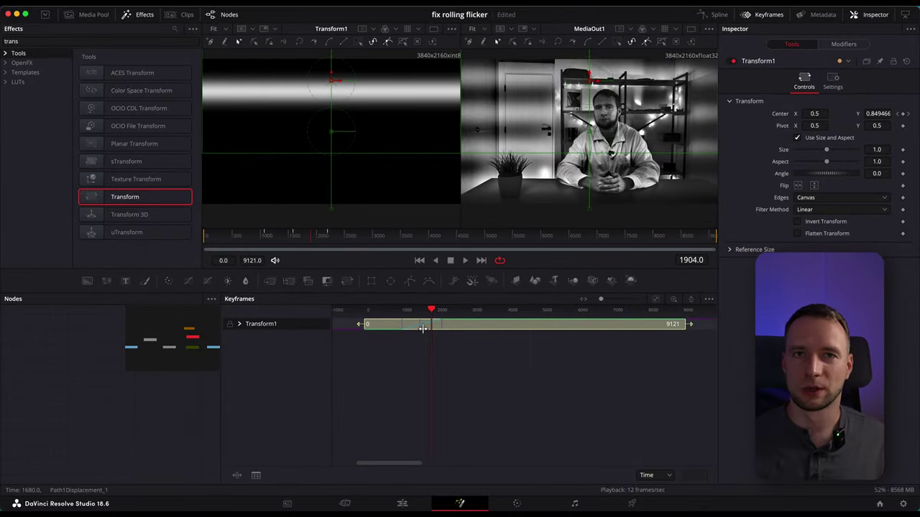
Zoom into Transform1's keyframe track and slide one keyframe later so the mask matches the rolling band.
left_click(421, 333)
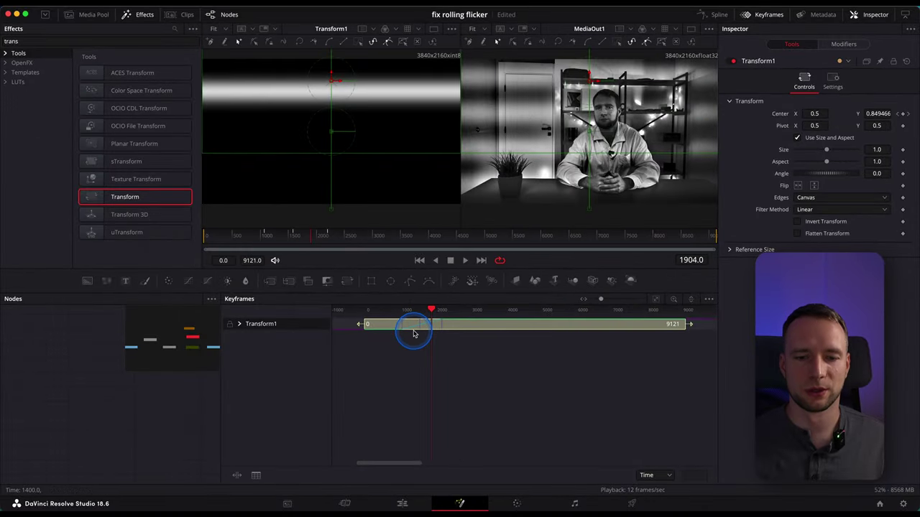
scroll(414, 334, "up", 2)
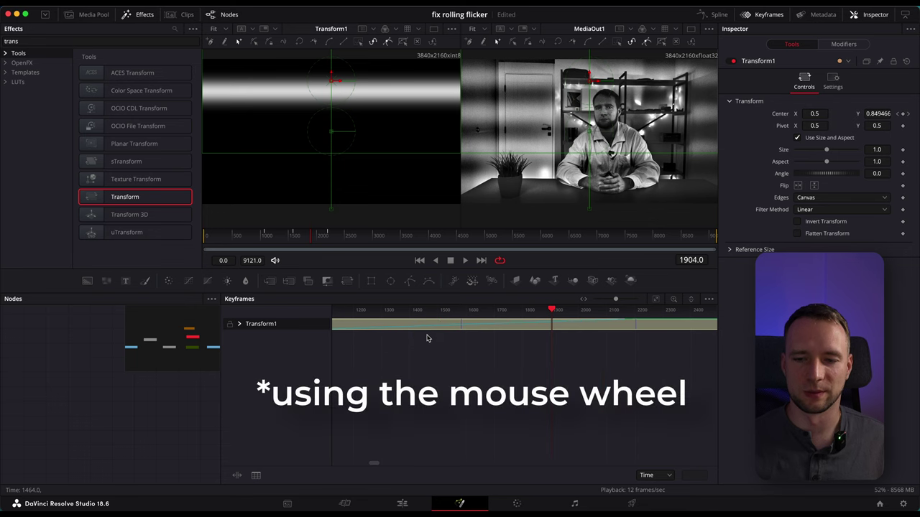
scroll(657, 328, "up", 3)
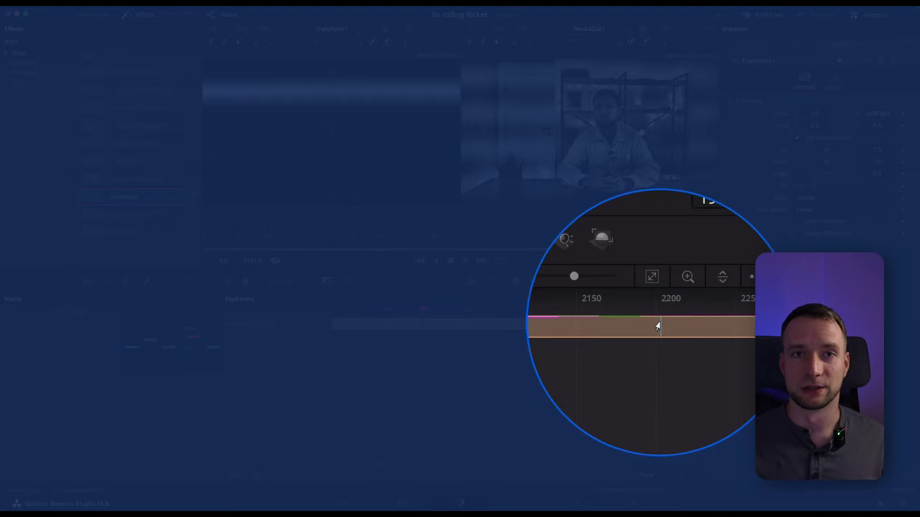
left_click(656, 324, "super")
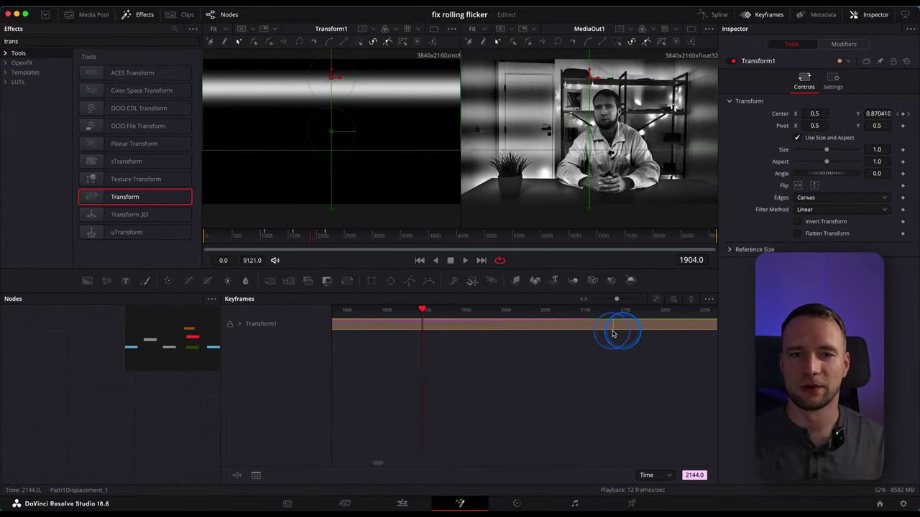
left_click_drag(613, 333, 677, 336)
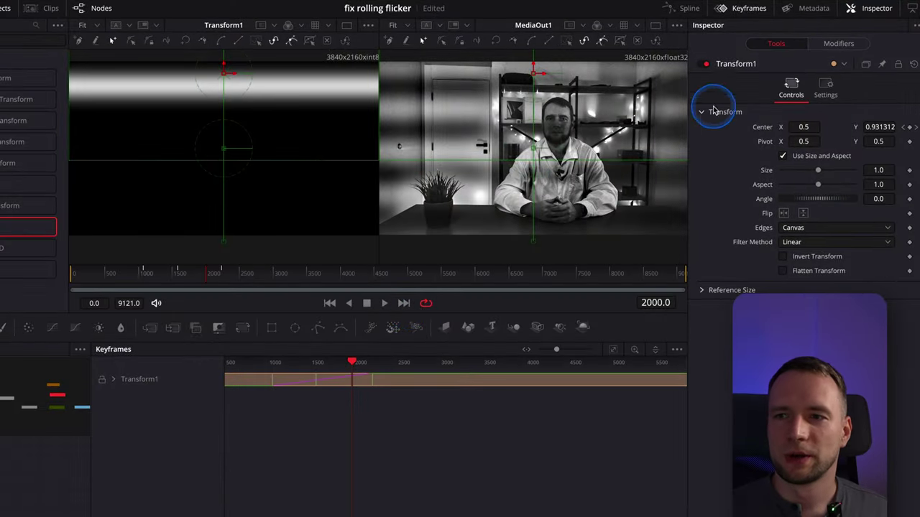
left_click(749, 10)
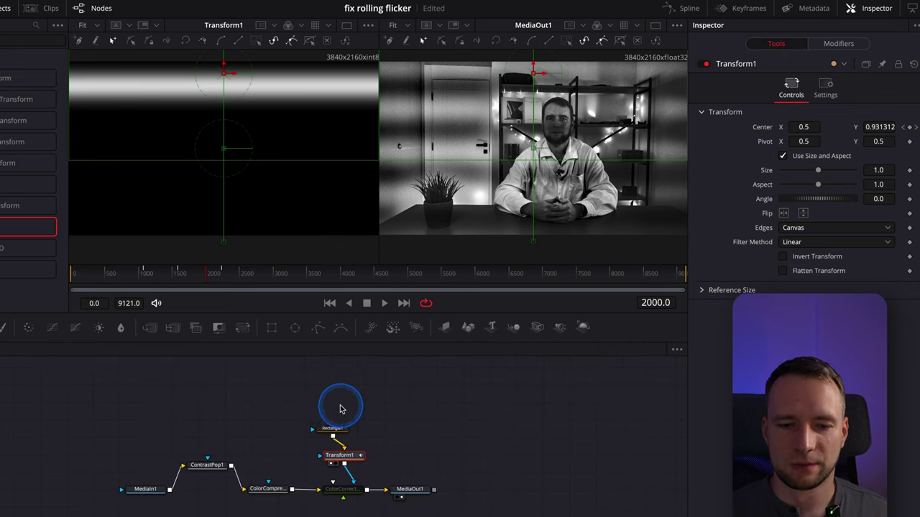
Pull ContrastPop1 and ColorCompressor1 out of the chain and toggle ColorCorrector1 to compare.
left_click_drag(175, 385, 268, 515)
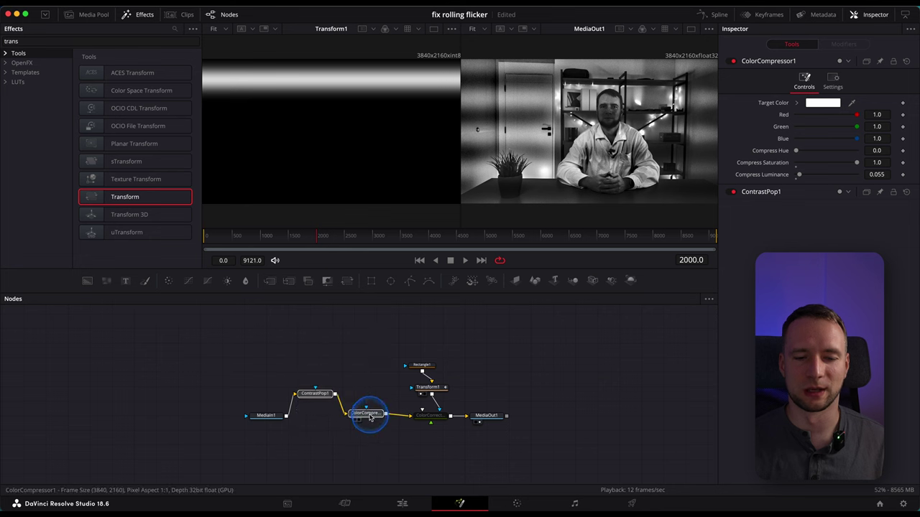
left_click_drag(370, 419, 149, 392)
left_click(421, 418)
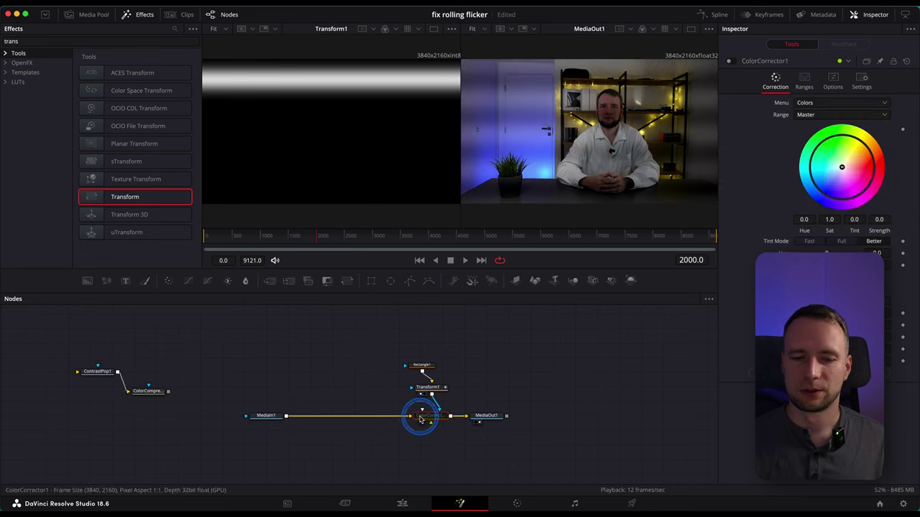
left_click(732, 62)
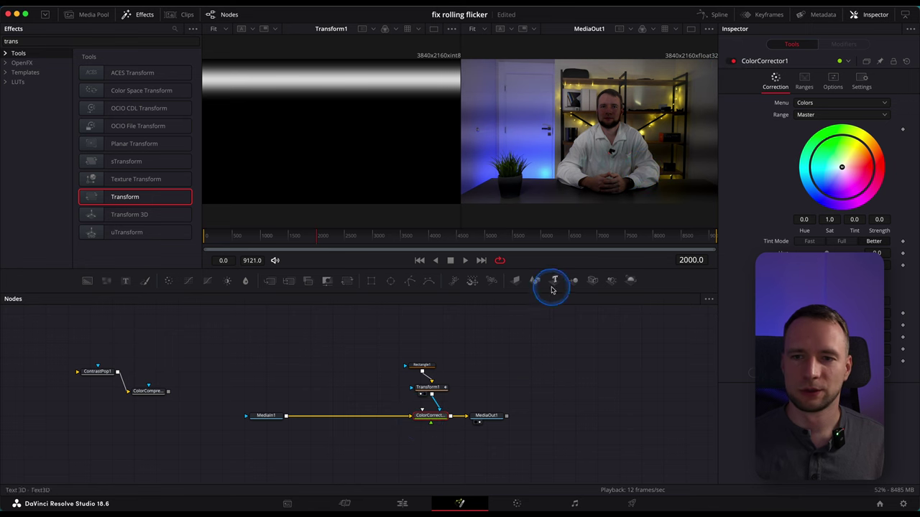
Scrub back and forward through the clip to check how the mask covers the flicker bands.
left_click_drag(292, 234, 265, 236)
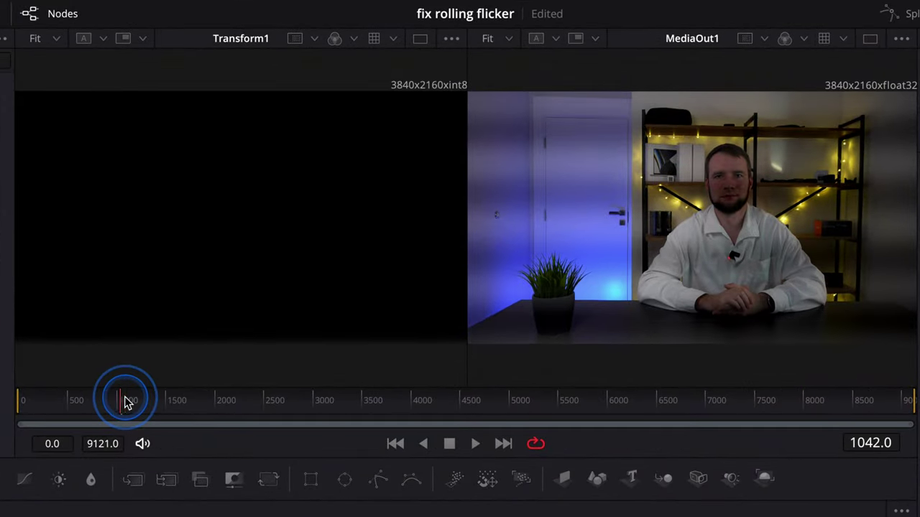
left_click_drag(126, 402, 232, 400)
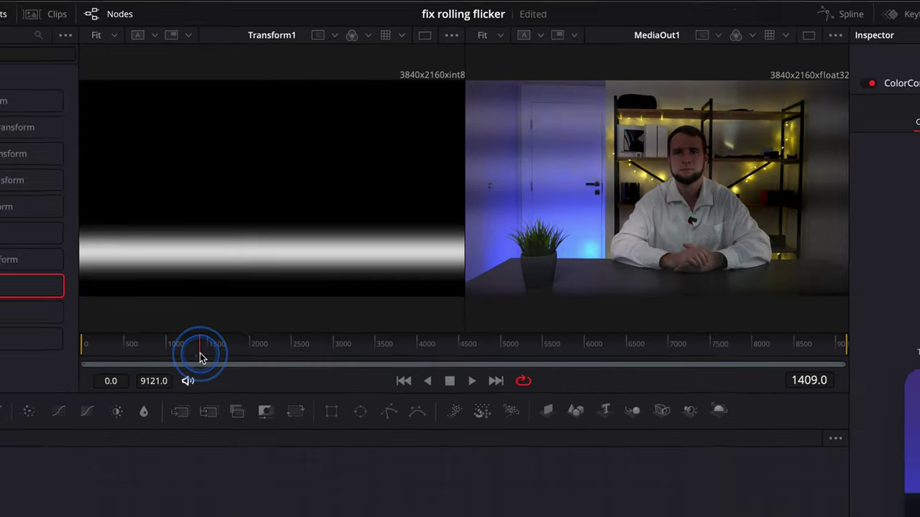
left_click_drag(169, 400, 174, 401)
left_click_drag(285, 245, 298, 245)
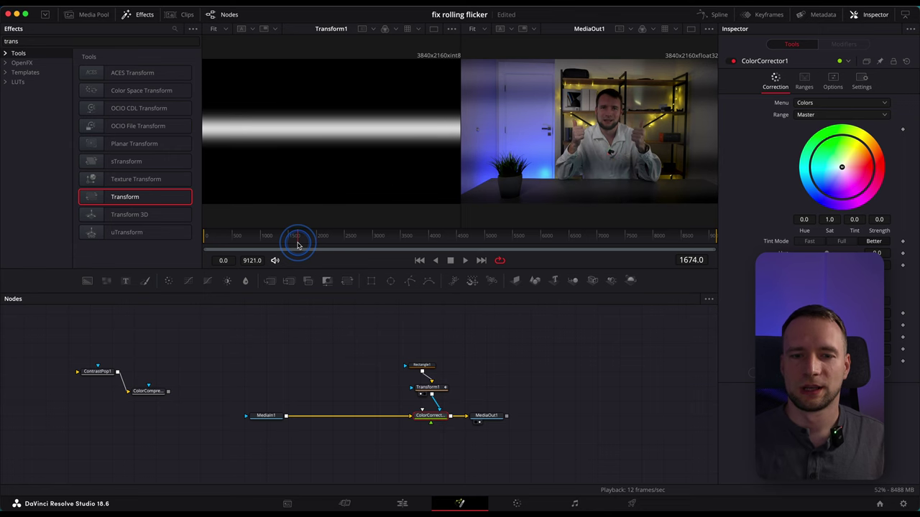
left_click(417, 368)
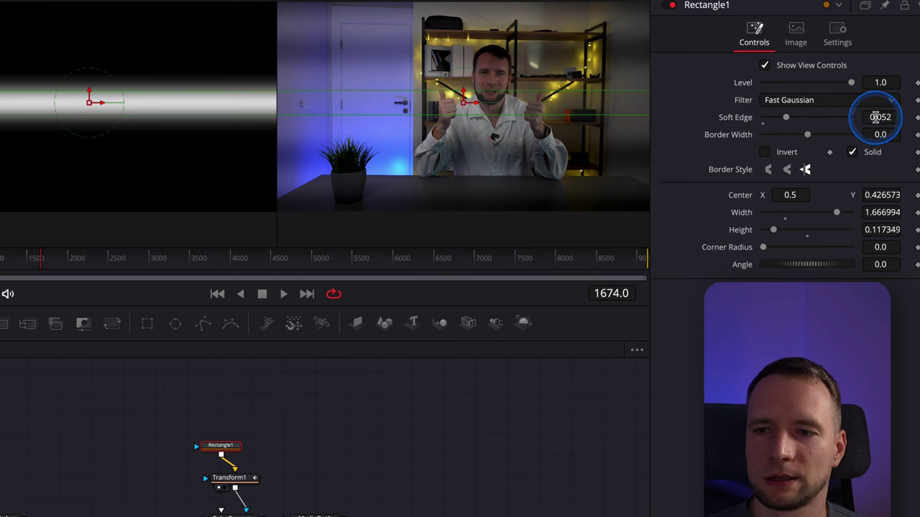
Soften Rectangle1's edge to 0.0536 and lower ColorCorrector1's Gain from 1.098 to 1.015.
left_click_drag(876, 117, 883, 117)
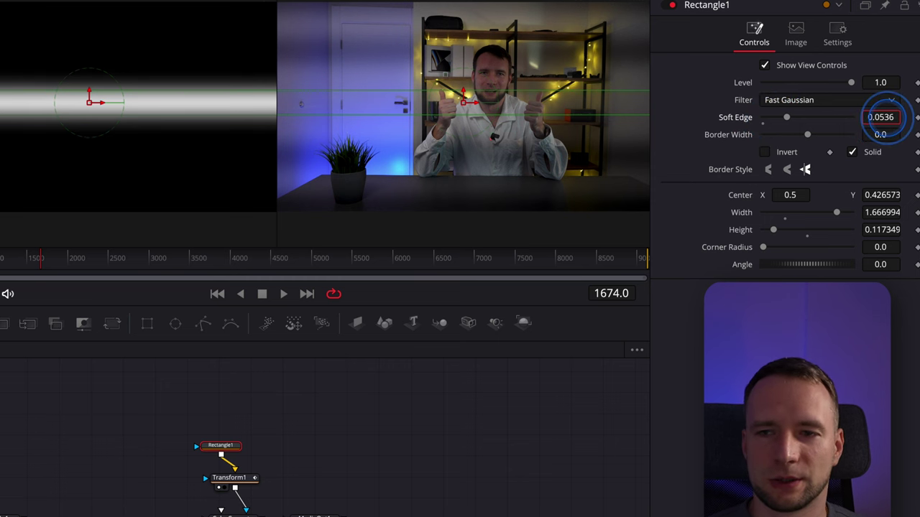
left_click_drag(177, 273, 56, 266)
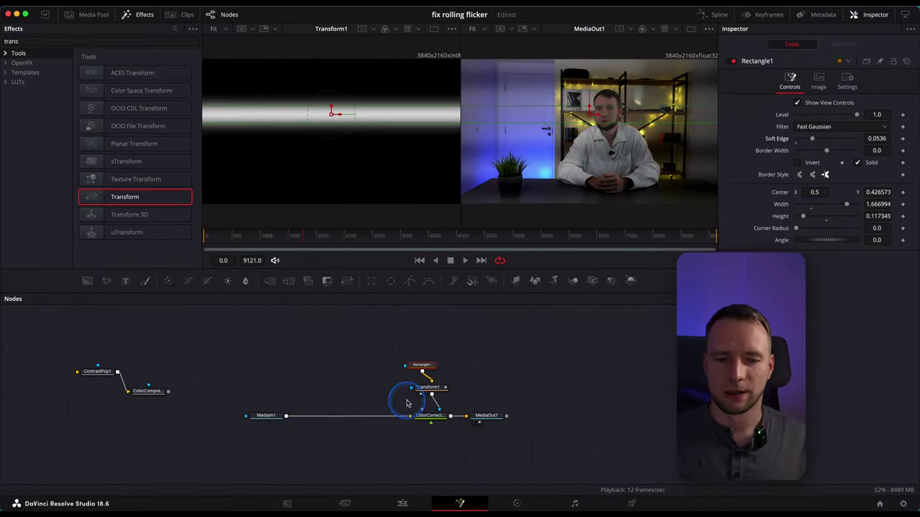
left_click(257, 506)
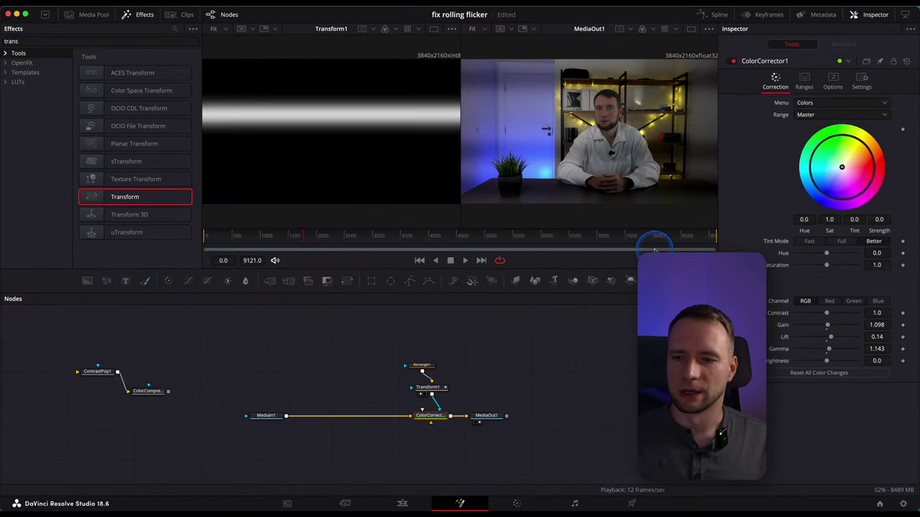
left_click_drag(878, 325, 875, 325)
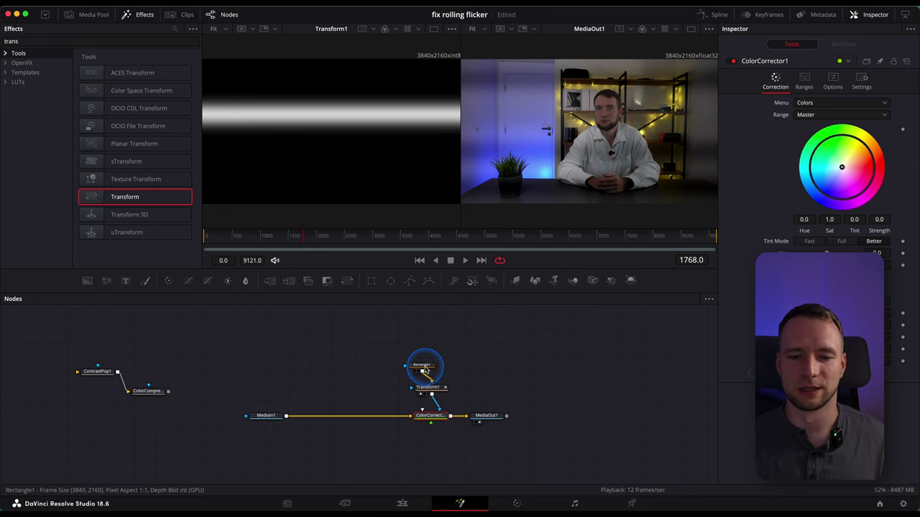
left_click(365, 361)
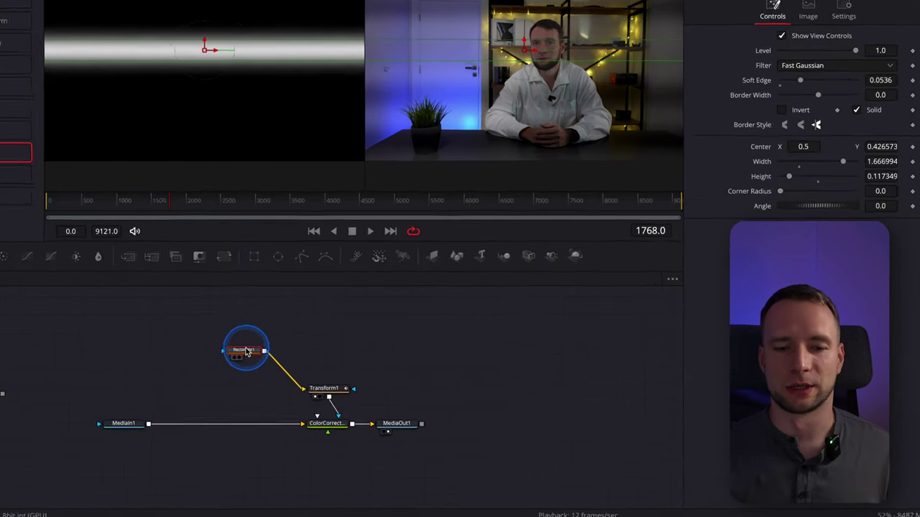
Copy-paste Rectangle1 as Rectangle1_1, arrange both nodes, and lower its Center Y to 0.172573.
key("super+c")
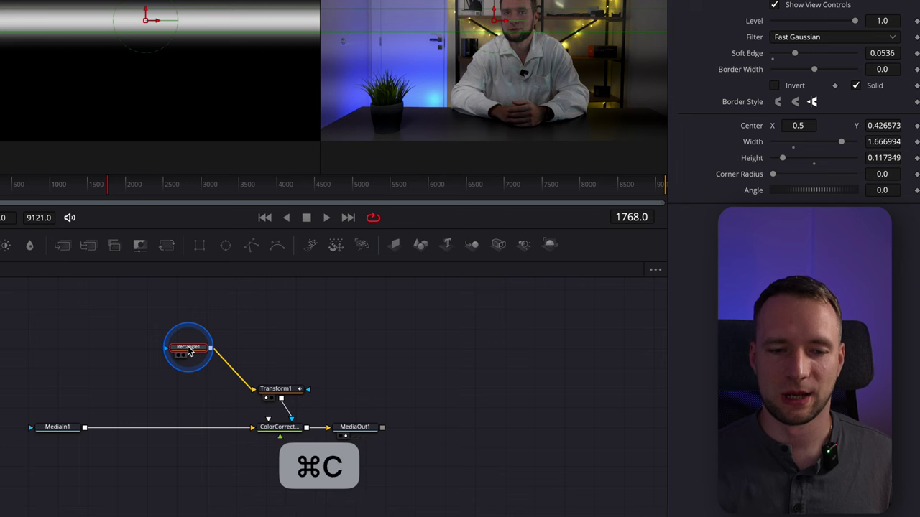
key("super+v")
left_click_drag(242, 357, 189, 381)
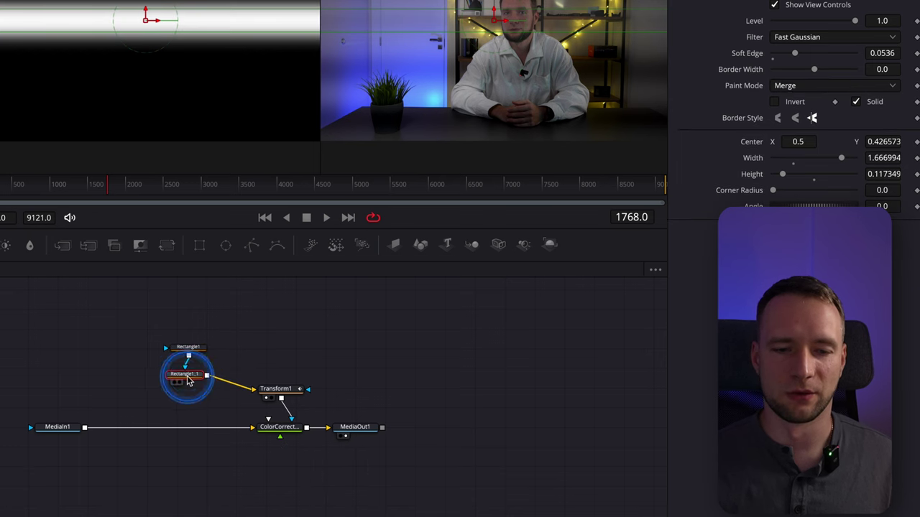
left_click_drag(191, 348, 256, 313)
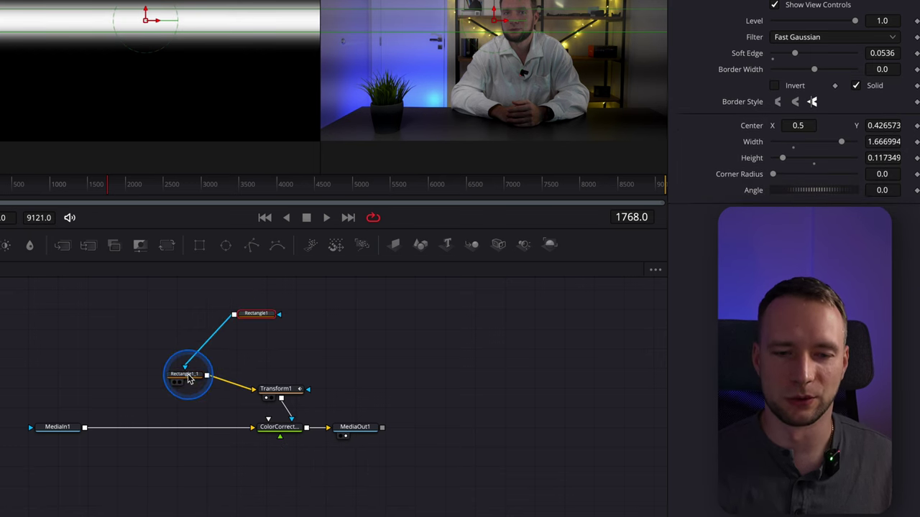
left_click_drag(190, 379, 179, 336)
left_click(167, 335)
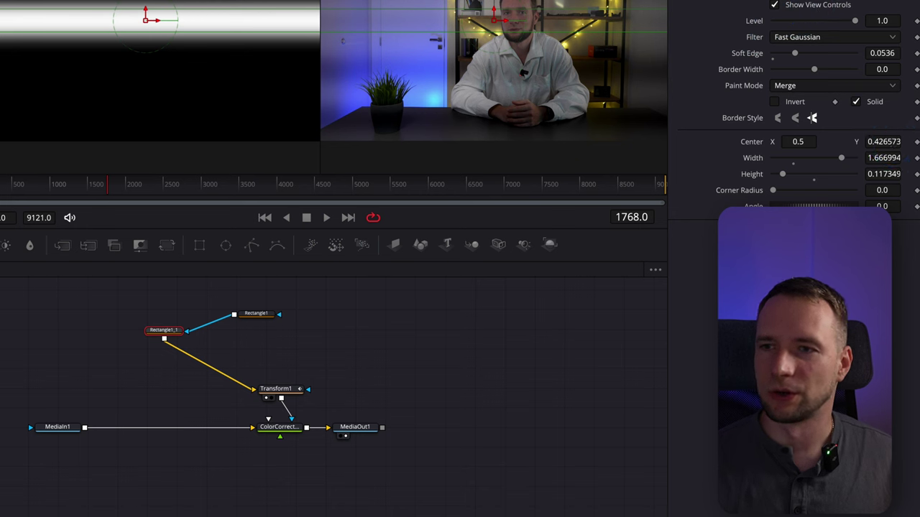
left_click_drag(889, 142, 724, 140)
Duplicate Rectangle1_1 as Rectangle1_1_1 and lower its Center Y to -0.07542.
left_click(164, 332)
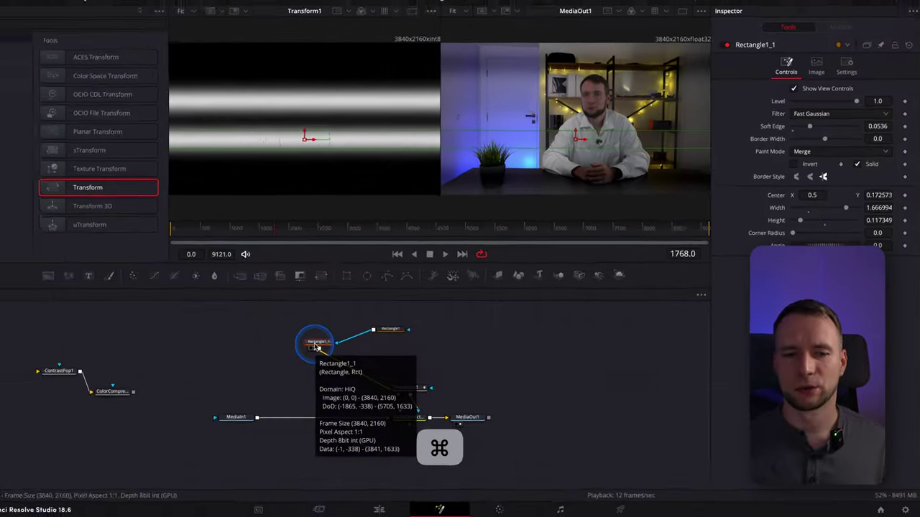
key("super+c")
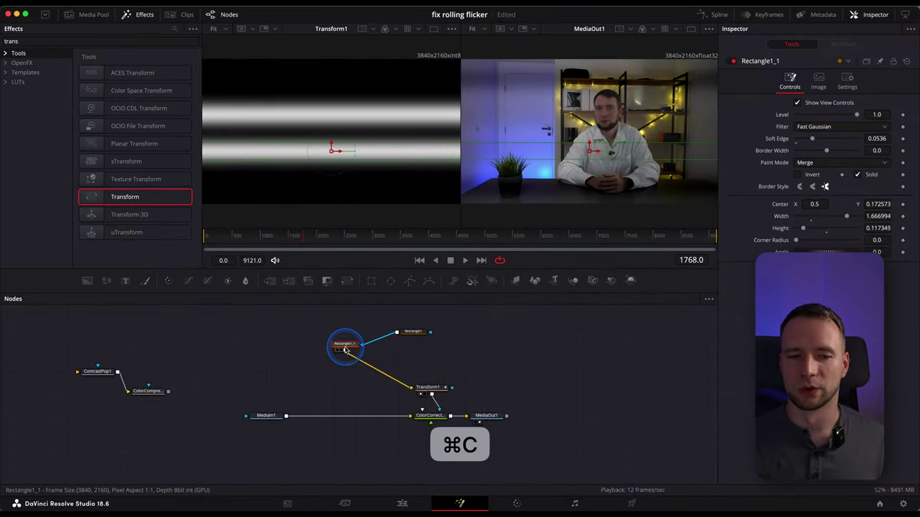
key("super+v")
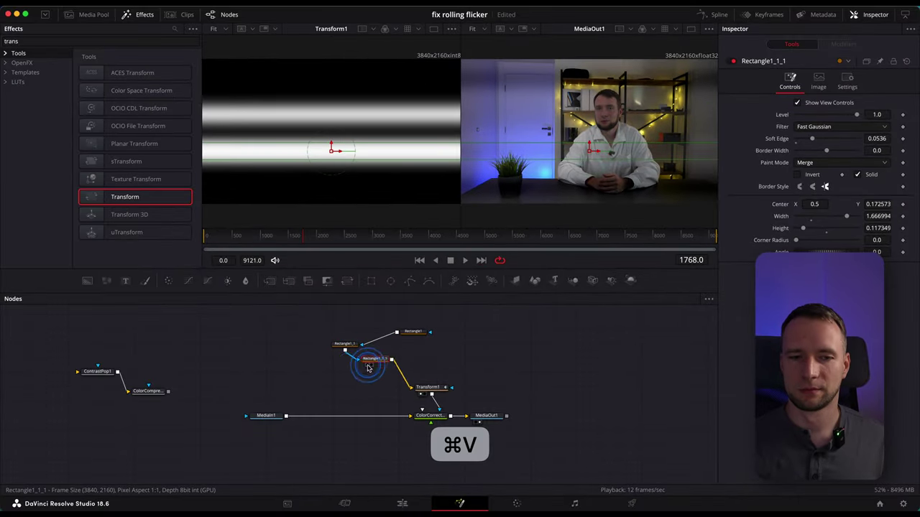
left_click_drag(368, 368, 344, 370)
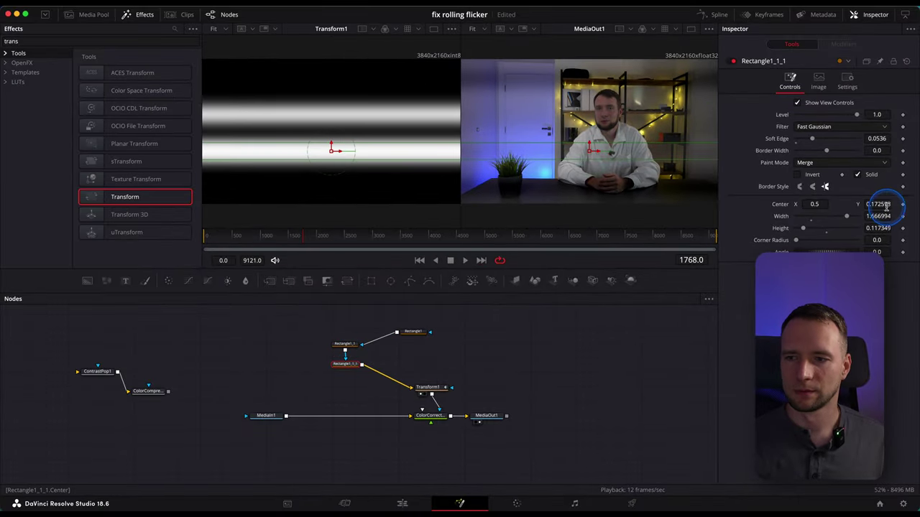
left_click_drag(886, 206, 764, 205)
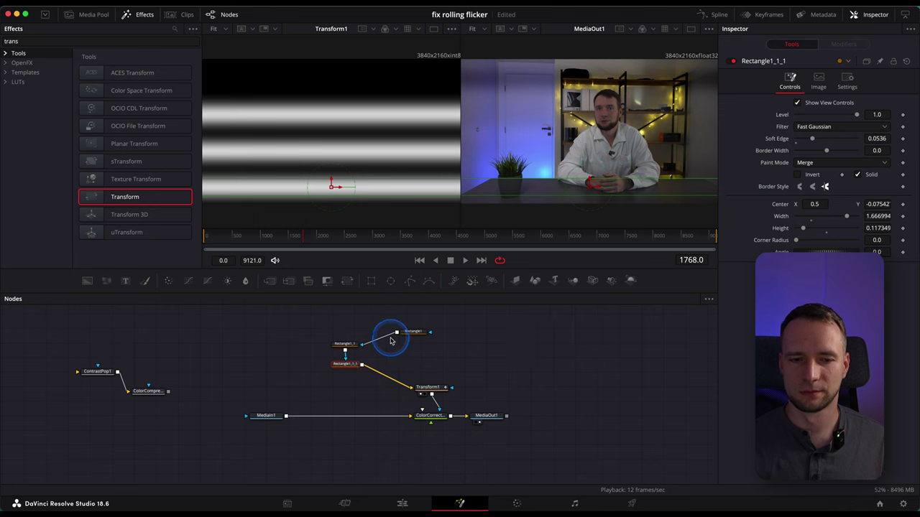
Paste another mask copy as Rectangle1_2 above Rectangle1 and raise its Center Y to 0.670573.
left_click(419, 333)
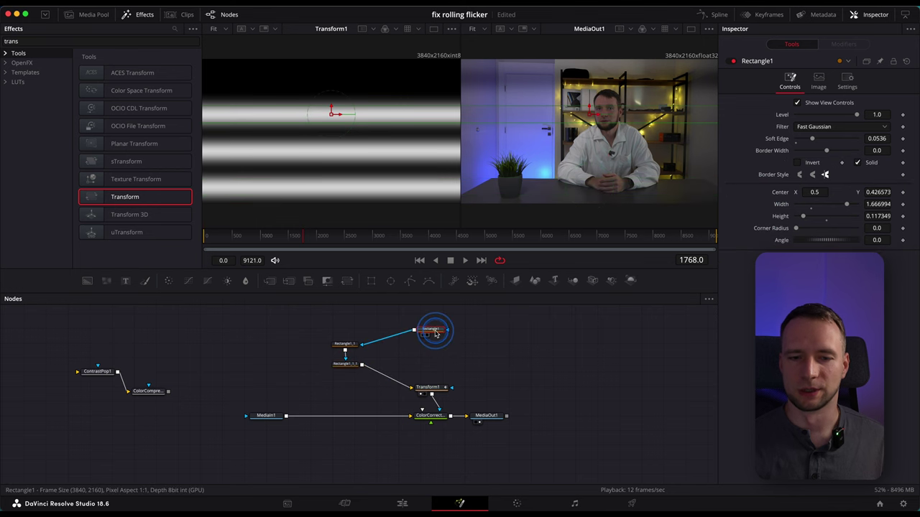
key("super+v")
mouse_move(376, 325)
left_mouse_down()
mouse_move(412, 314)
mouse_move(412, 336)
left_mouse_up()
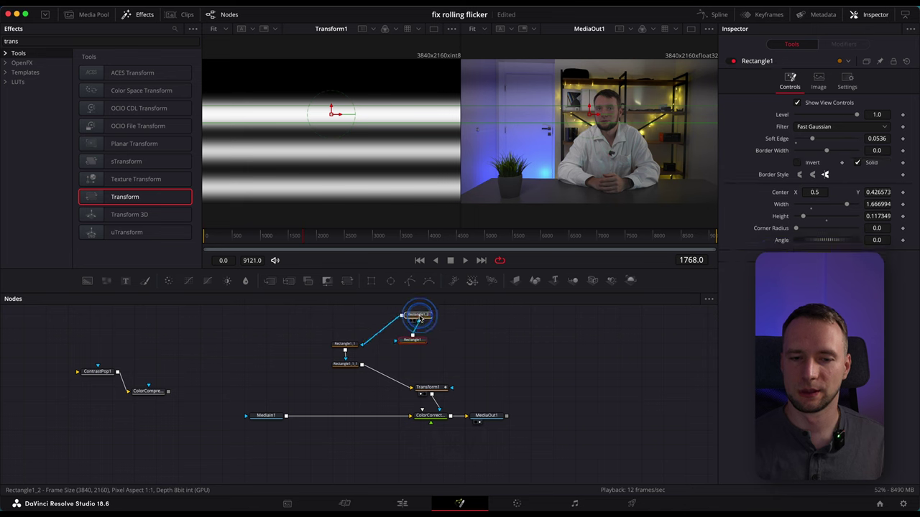
left_click(420, 316)
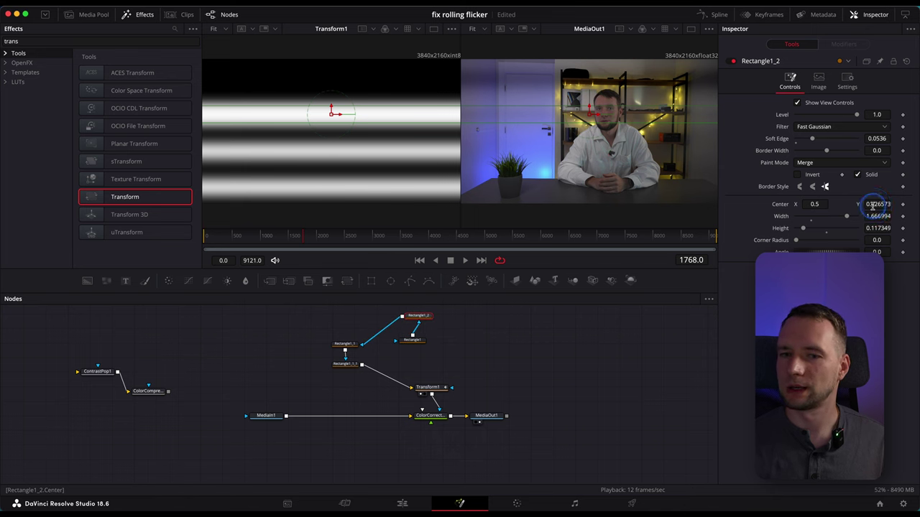
left_click_drag(872, 204, 539, 205)
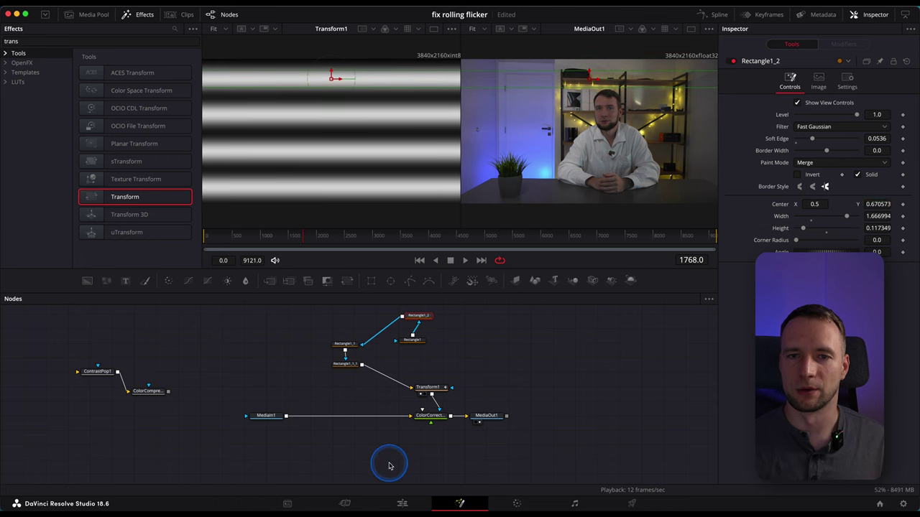
Show Transform1's whole animation curve in the Spline editor and box-select all its keyframes.
left_click(431, 393)
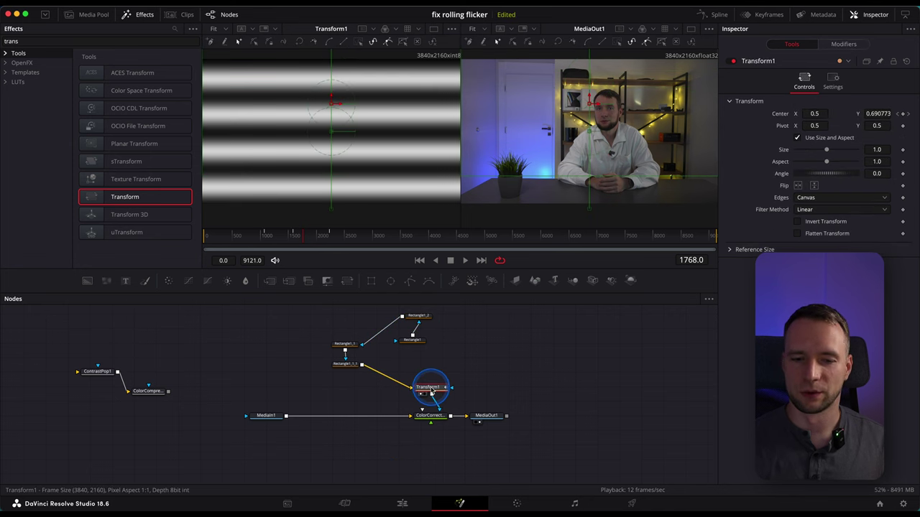
left_click(721, 15)
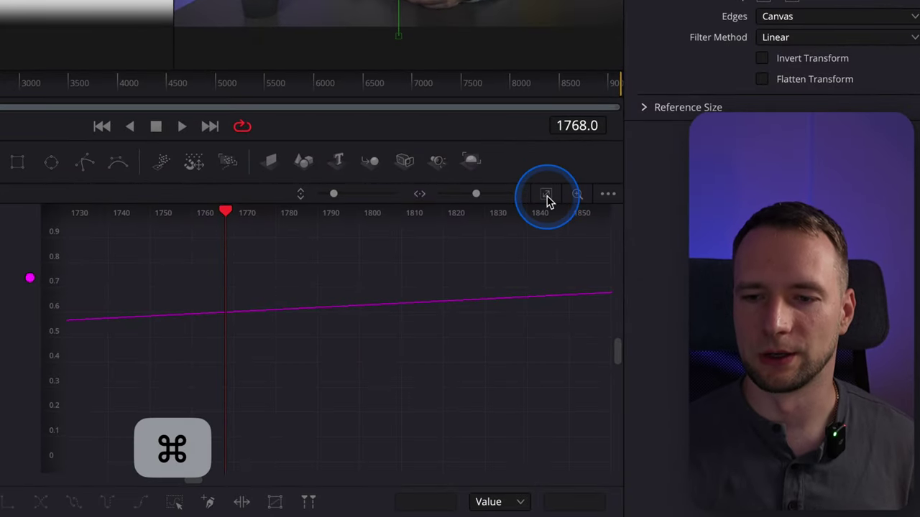
left_click(546, 196)
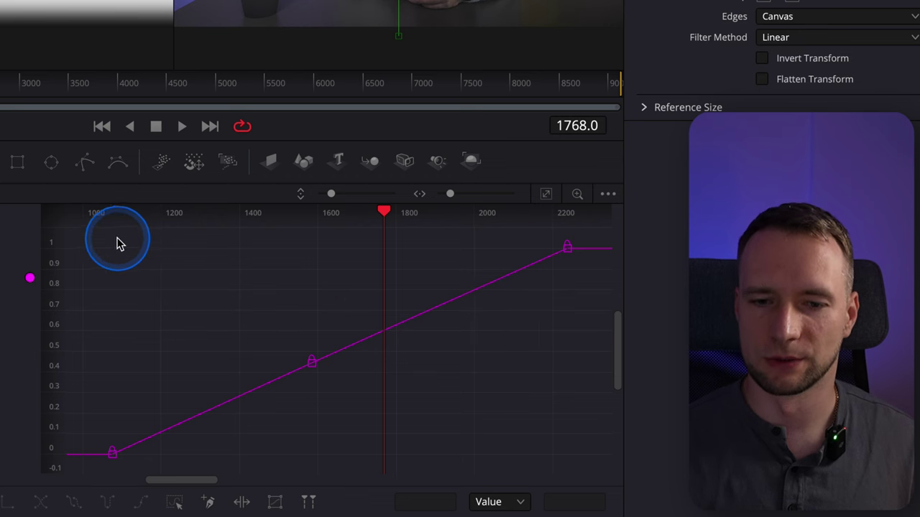
left_click_drag(72, 230, 590, 469)
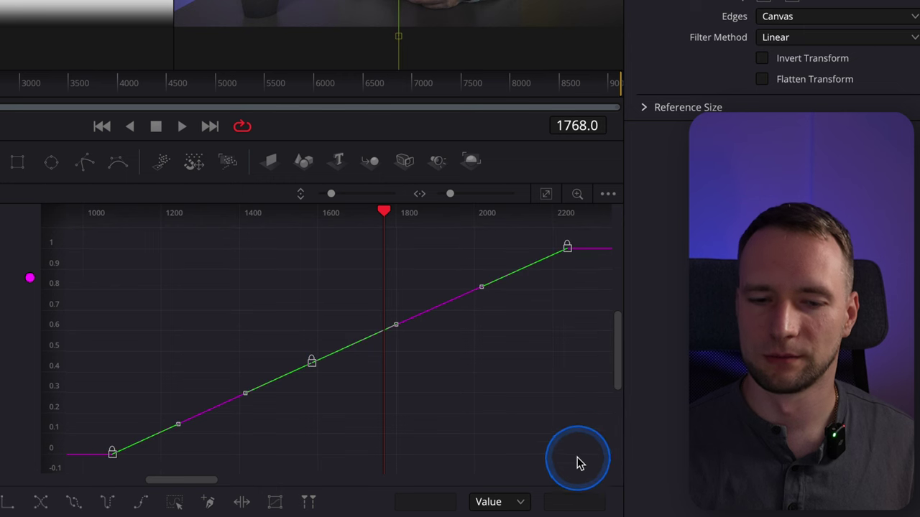
Set the Transform1 keyframes to loop and scrub later frames to confirm the masks keep rolling.
left_click(75, 506)
left_click(432, 400)
left_click_drag(183, 480, 232, 480)
left_click(298, 347)
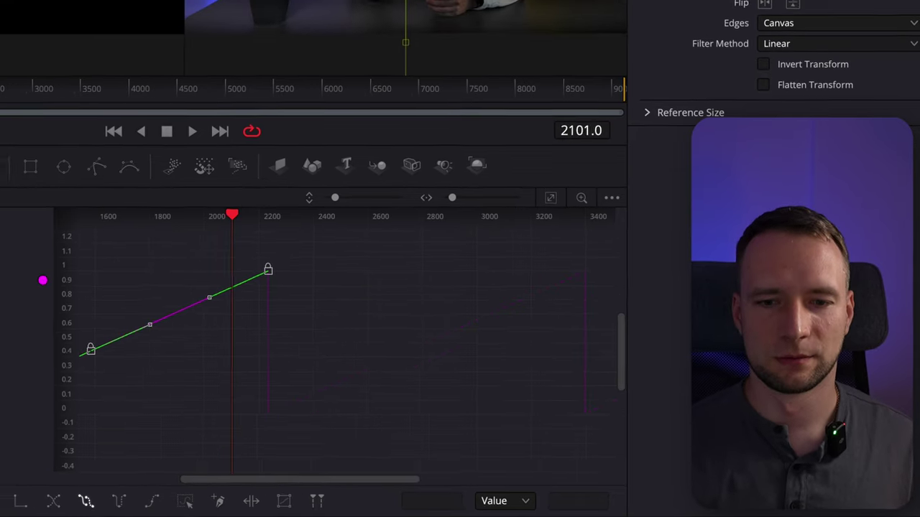
left_click_drag(0, 84, 0, 87)
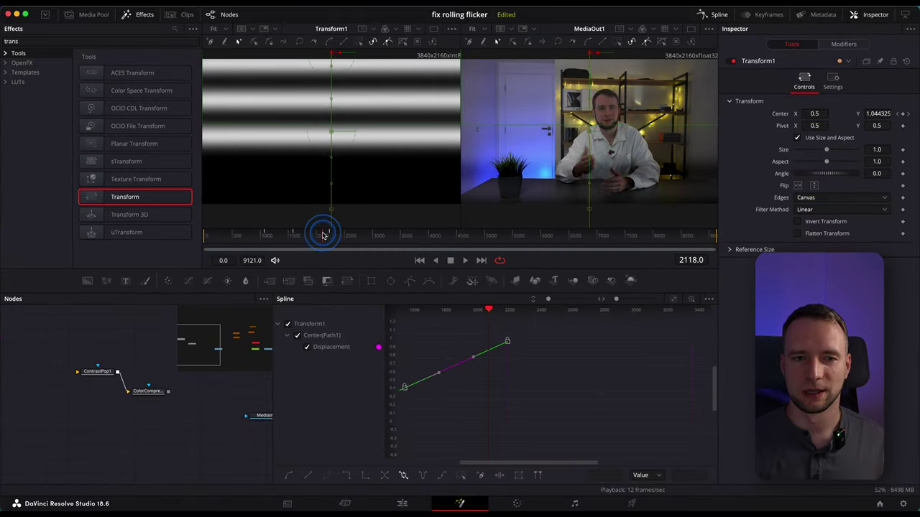
left_click_drag(322, 235, 268, 235)
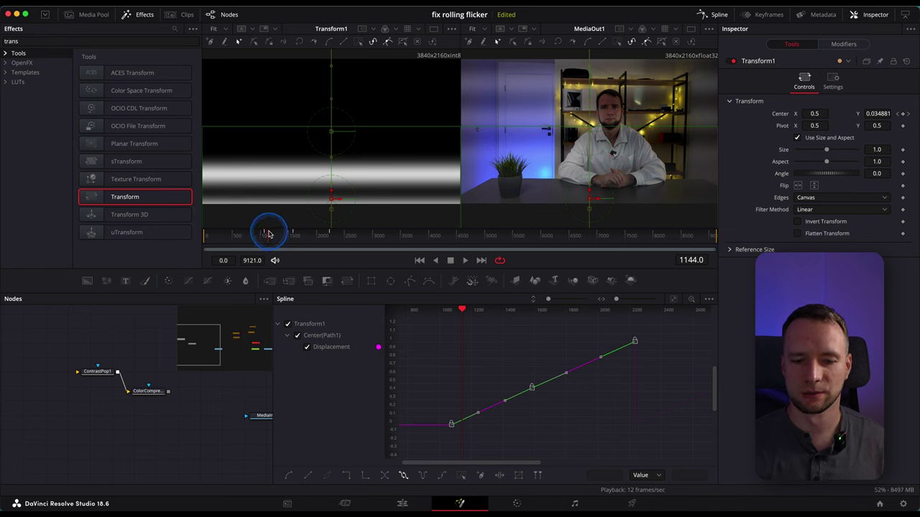
Return to the node graph at frame 1076 and duplicate Rectangle1_2 as Rectangle1_2_1.
left_click(718, 16)
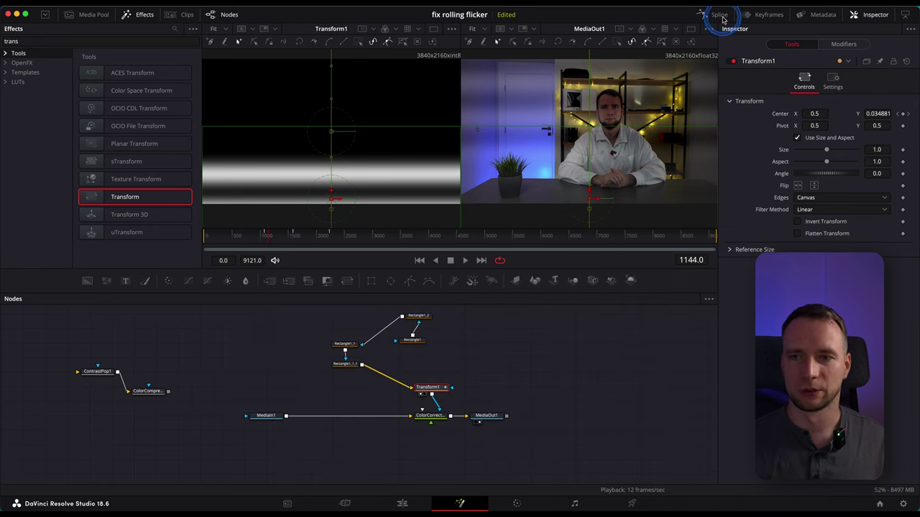
left_click_drag(267, 235, 264, 237)
left_click(423, 326)
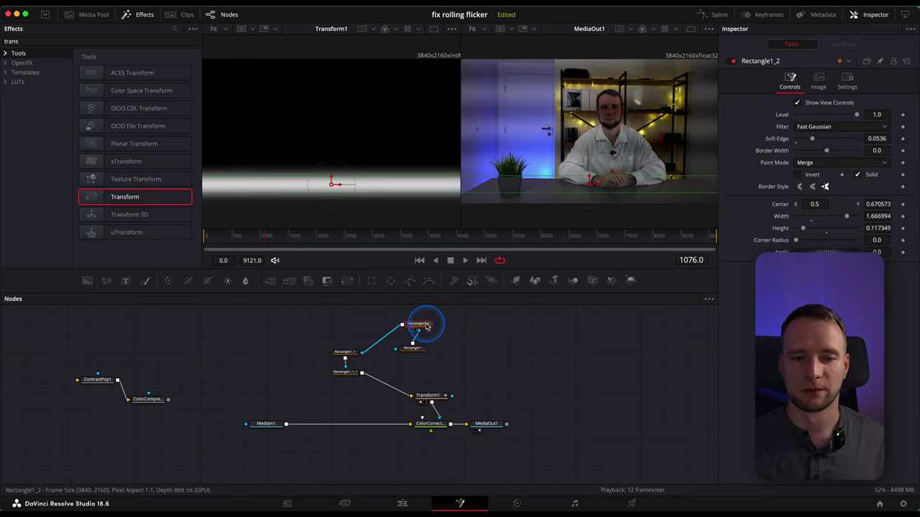
key("super+c")
key("super+v")
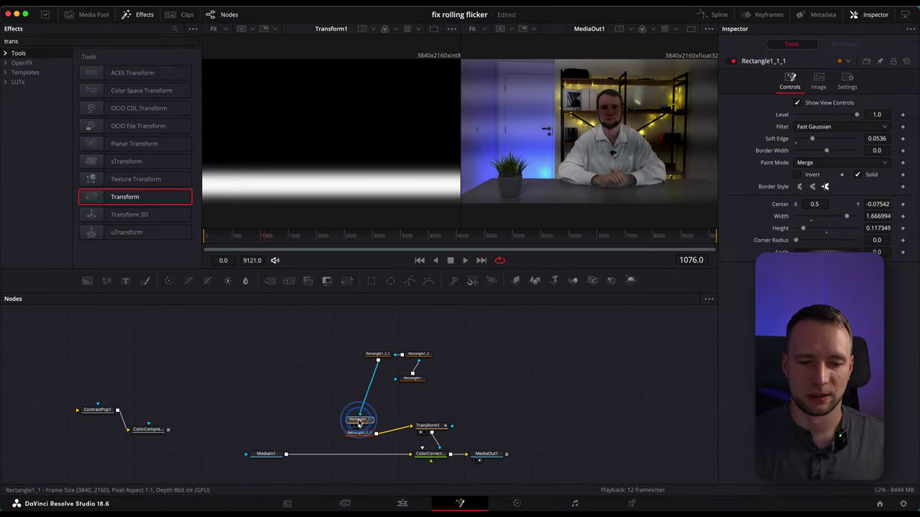
Rearrange and rewire the mask nodes, then raise Rectangle1_2_1 onto a higher flicker band.
left_click(421, 382)
key("super+z")
left_click_drag(421, 382, 401, 395)
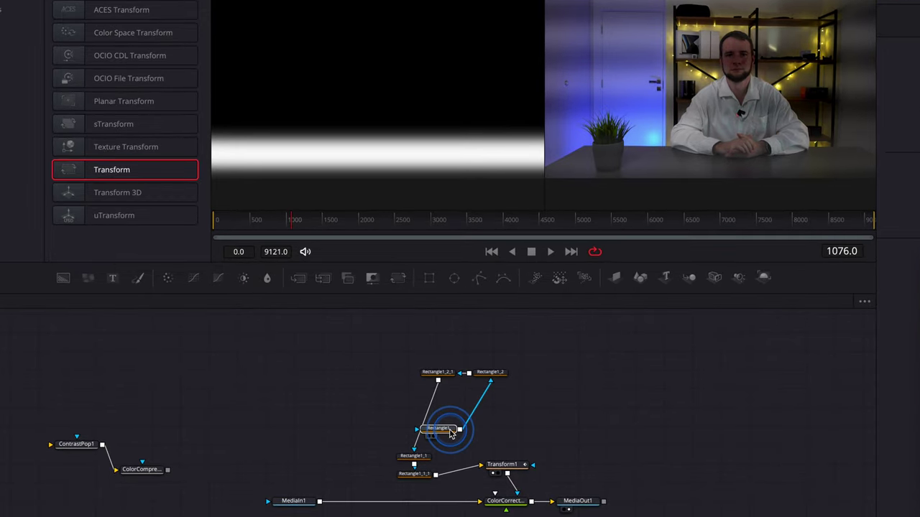
left_click(489, 376)
left_click_drag(491, 373, 452, 406)
left_click(445, 373)
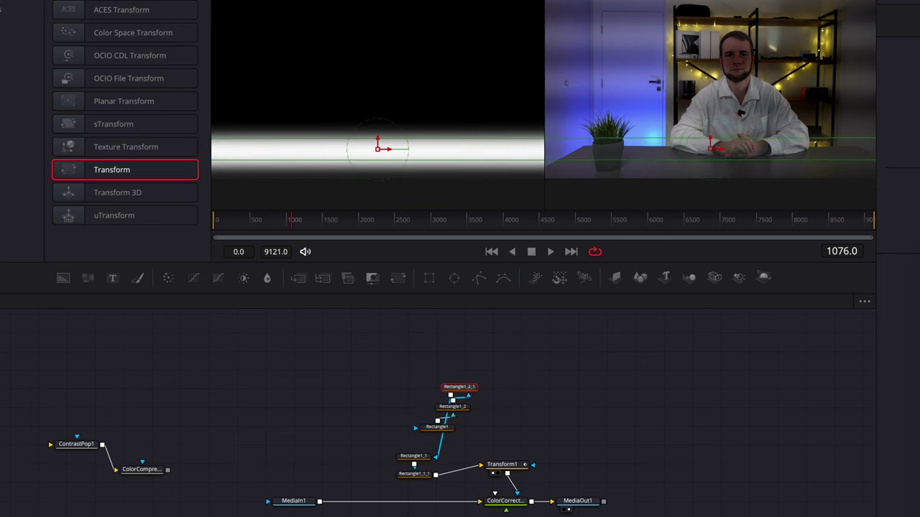
left_click_drag(584, 180, 650, 179)
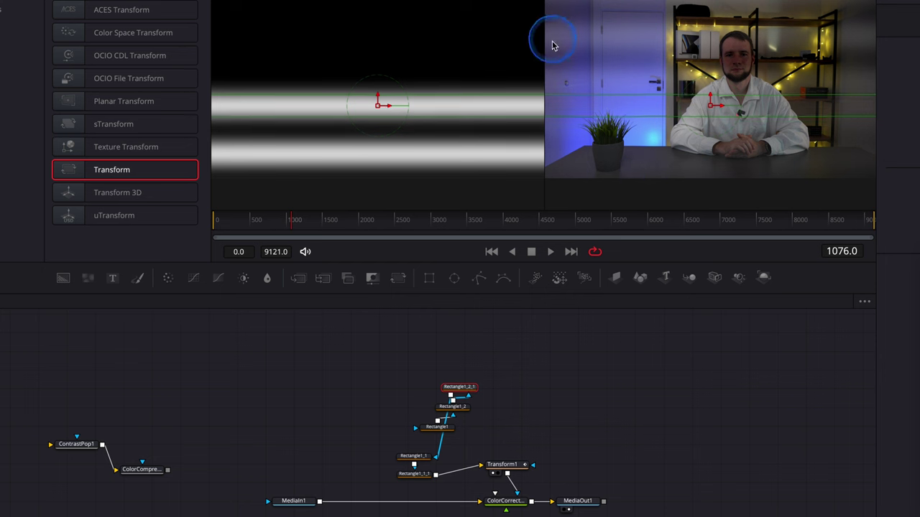
Paste another mask copy above Rectangle1_2_1 and raise it onto a higher flicker band.
key("super+v")
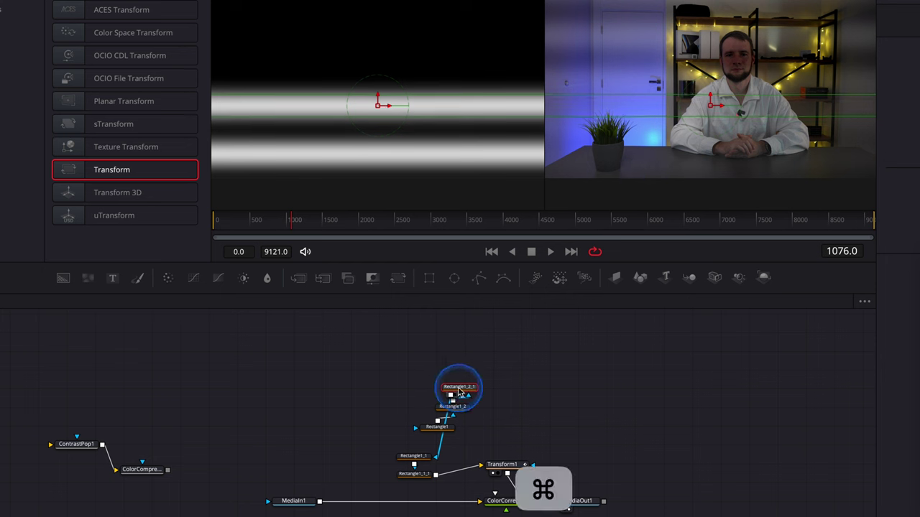
left_click_drag(463, 408, 464, 368)
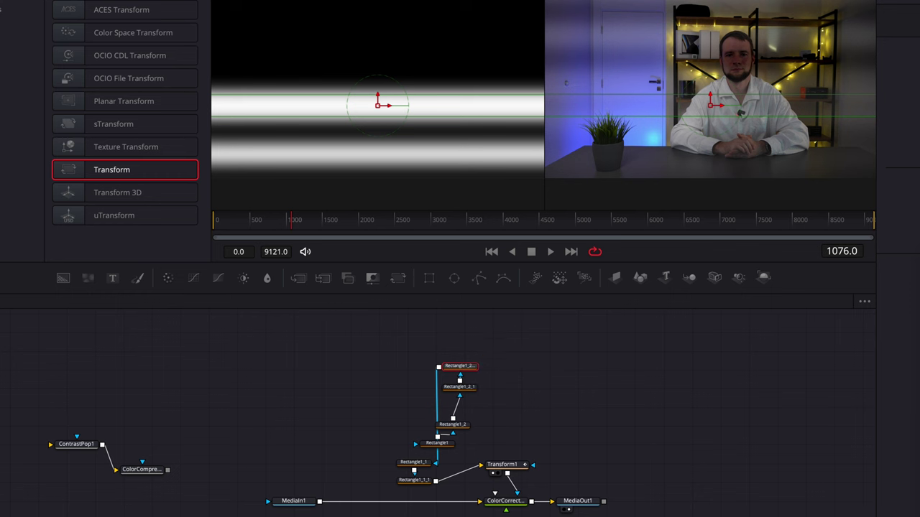
left_click_drag(550, 180, 647, 175)
Add one more mask copy at the top of the chain, raise it to Center Y 1.437573, and scrub ahead.
left_click(509, 383)
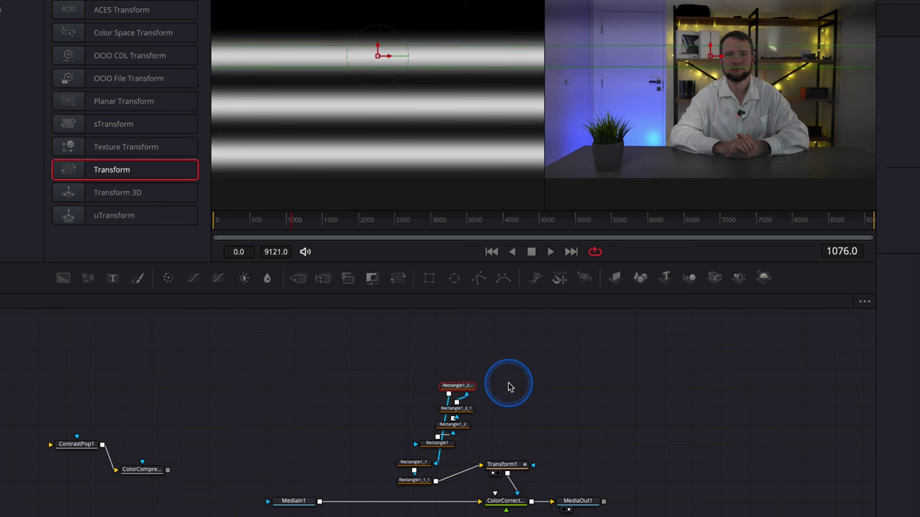
key("super+c")
key("super+v")
left_click_drag(501, 389, 465, 366)
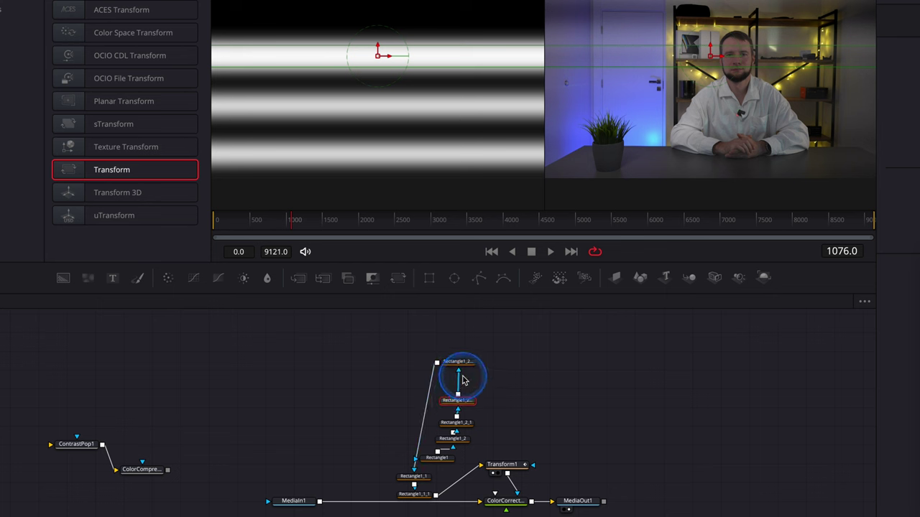
left_click_drag(462, 381, 461, 382)
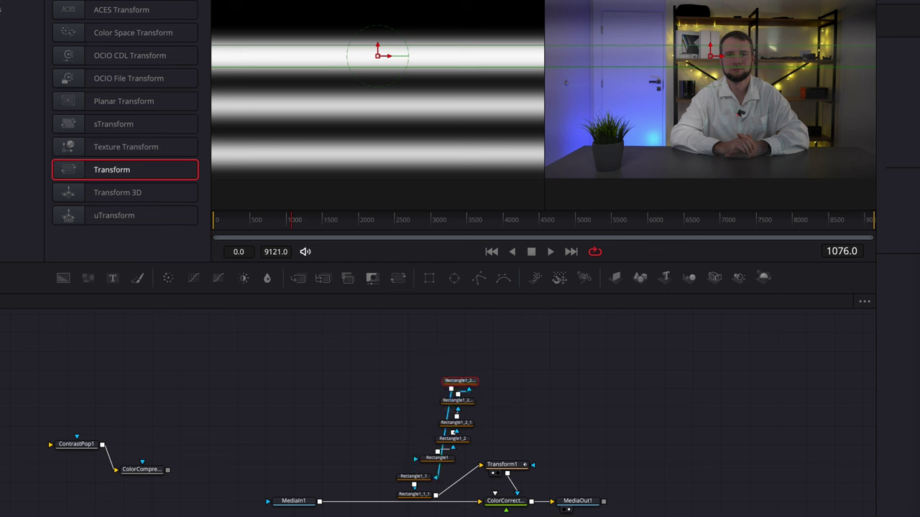
left_click_drag(611, 181, 649, 182)
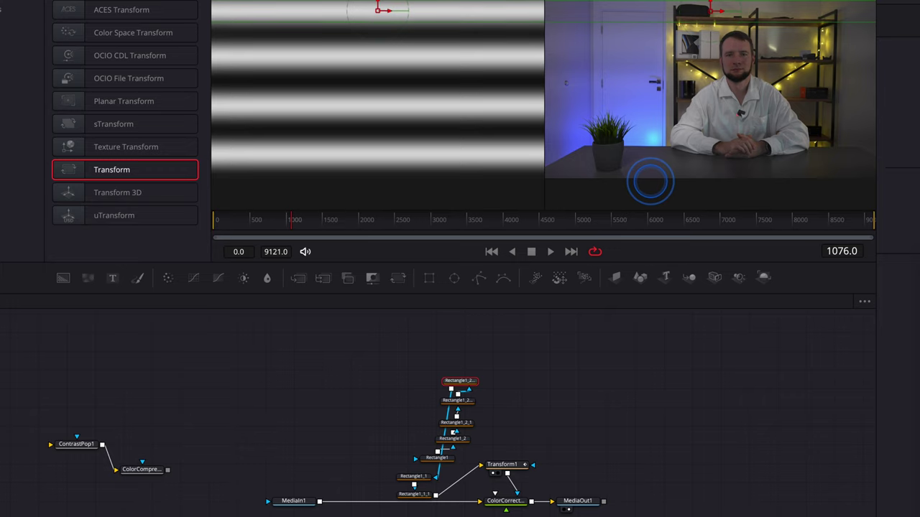
left_click_drag(293, 219, 325, 236)
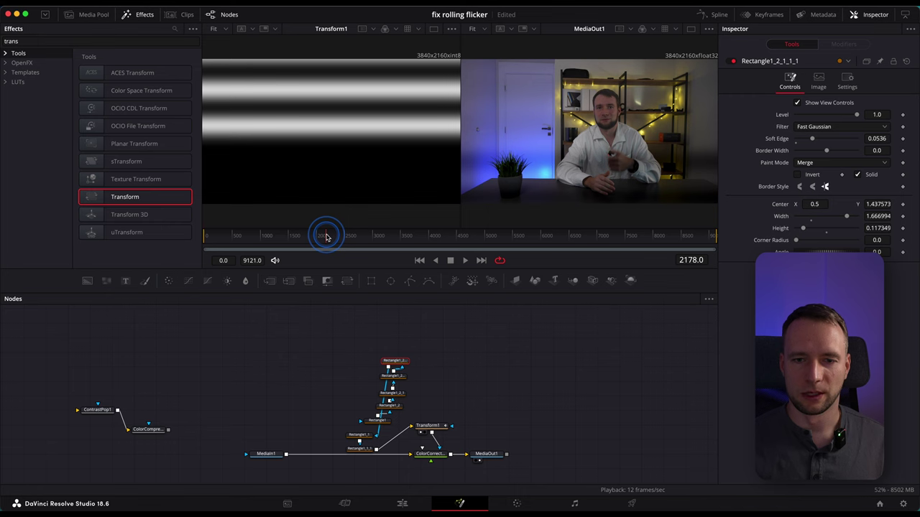
Make room in the graph, duplicate Rectangle1_1_1 twice, lowering the first copy to Center Y -0.58542.
left_click_drag(345, 338, 413, 457)
left_click_drag(402, 400, 412, 356)
left_click(369, 404)
key("super+c")
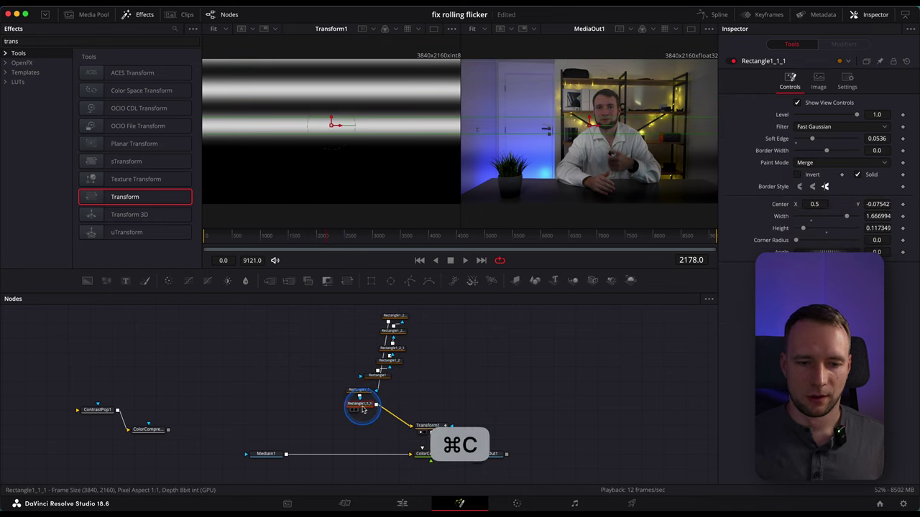
key("super+v")
left_click(848, 142)
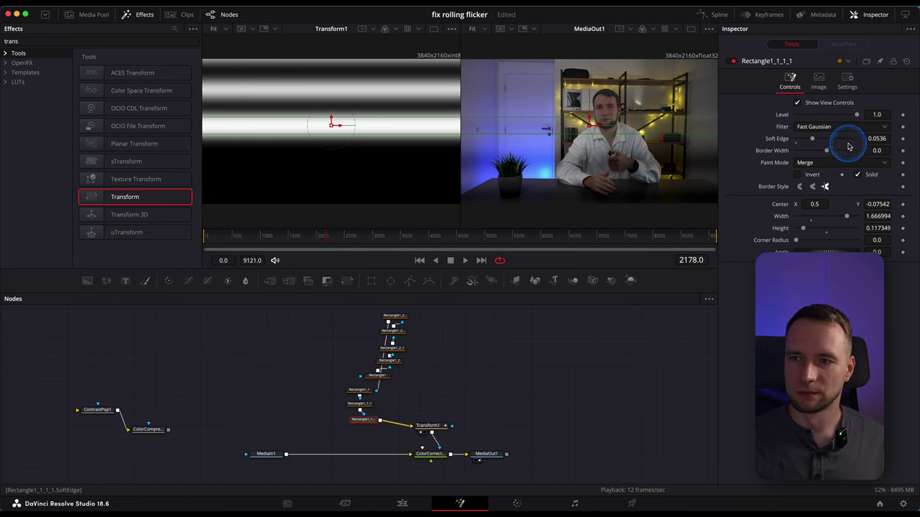
left_click_drag(881, 204, 760, 204)
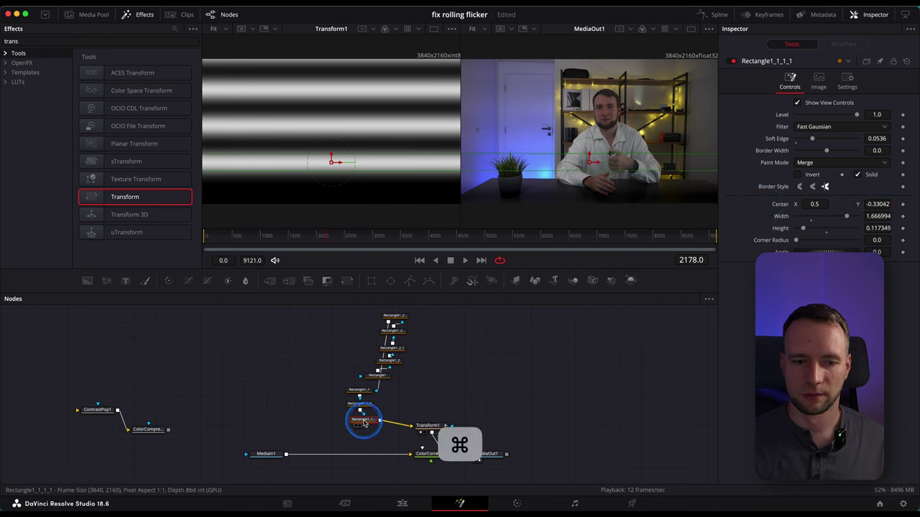
key("super+v")
left_click_drag(400, 423, 360, 440)
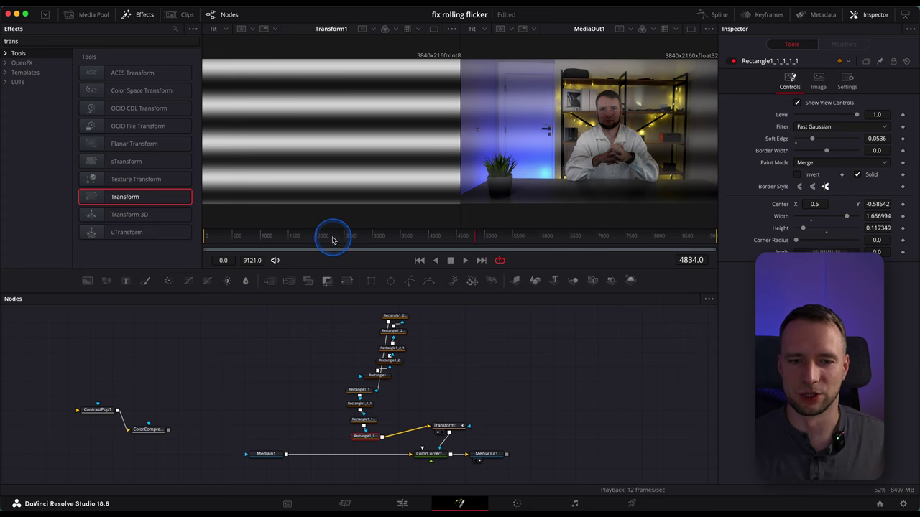
Return to frame 1802 and inspect Transform1's Displacement curve in the Spline panel past the last keyframe.
left_click_drag(330, 240, 305, 240)
left_click(713, 14)
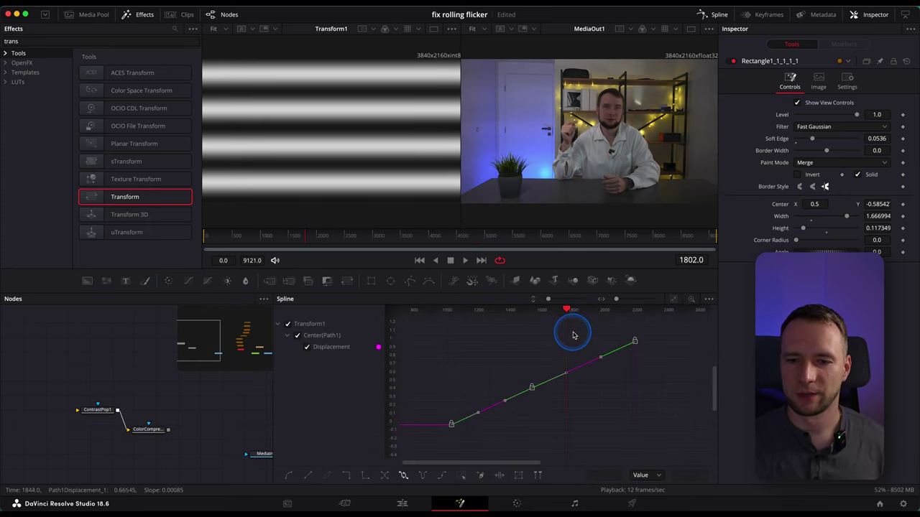
scroll(575, 336, "down", 6)
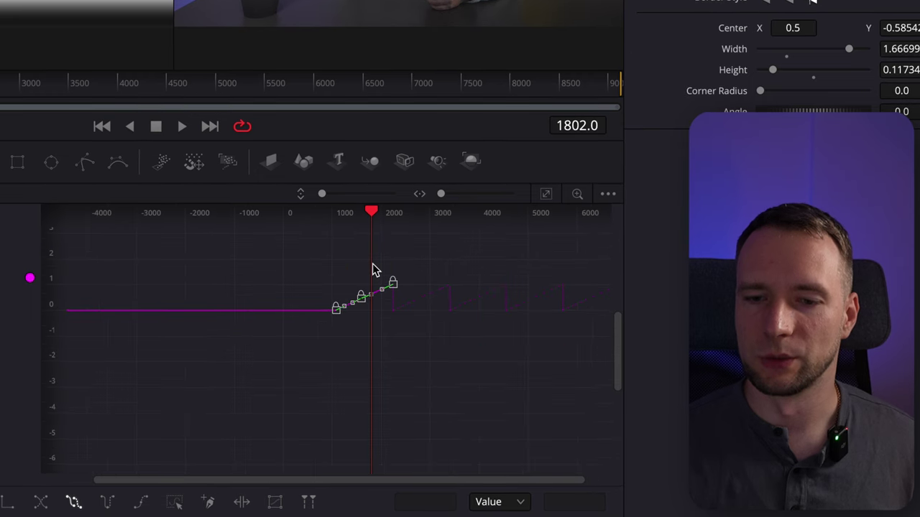
left_click_drag(371, 211, 422, 215)
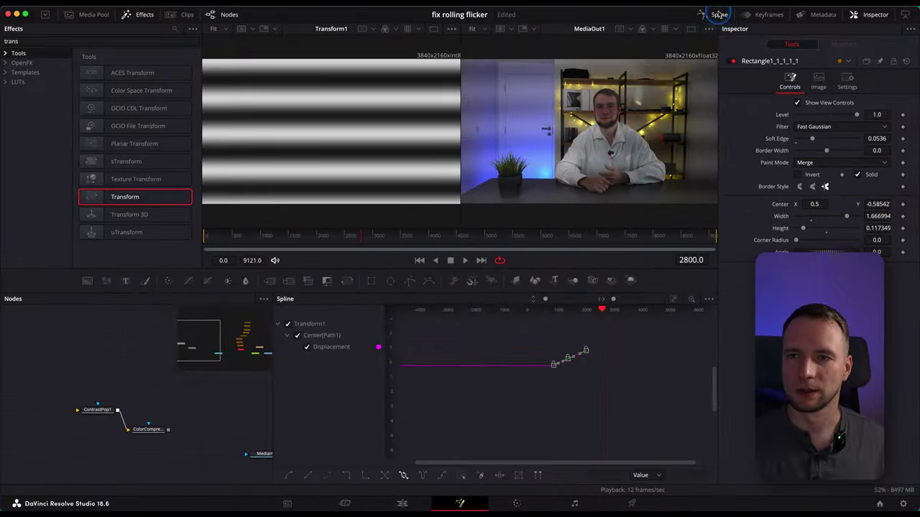
left_click(716, 14)
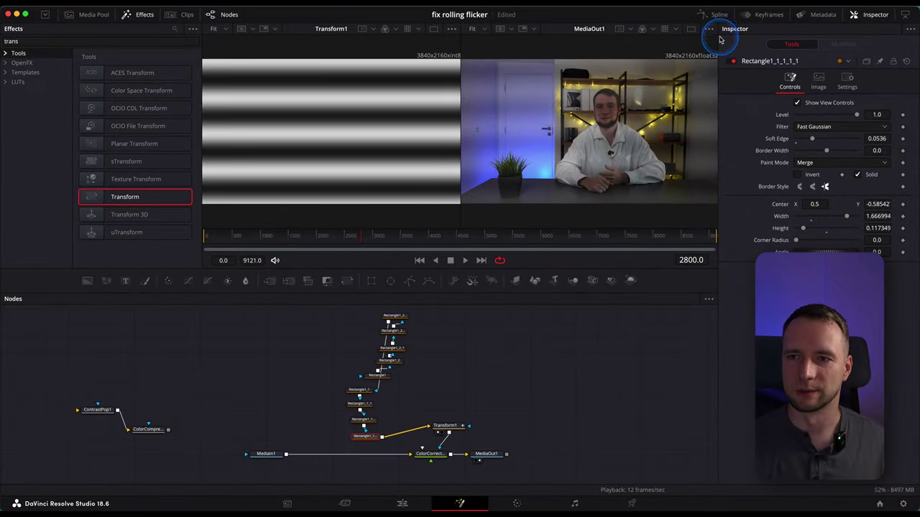
In the Keyframes panel, slide Transform1's keyframe to a slightly different time.
left_click(761, 15)
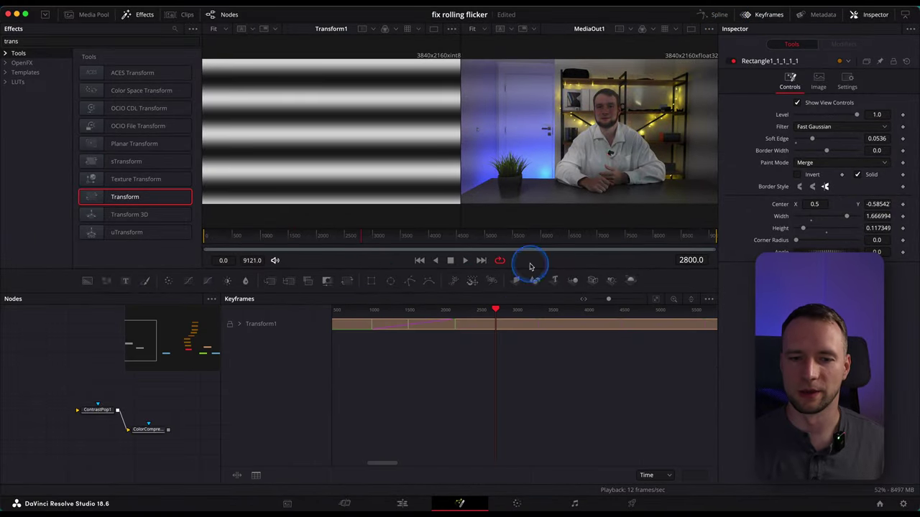
left_click(454, 324)
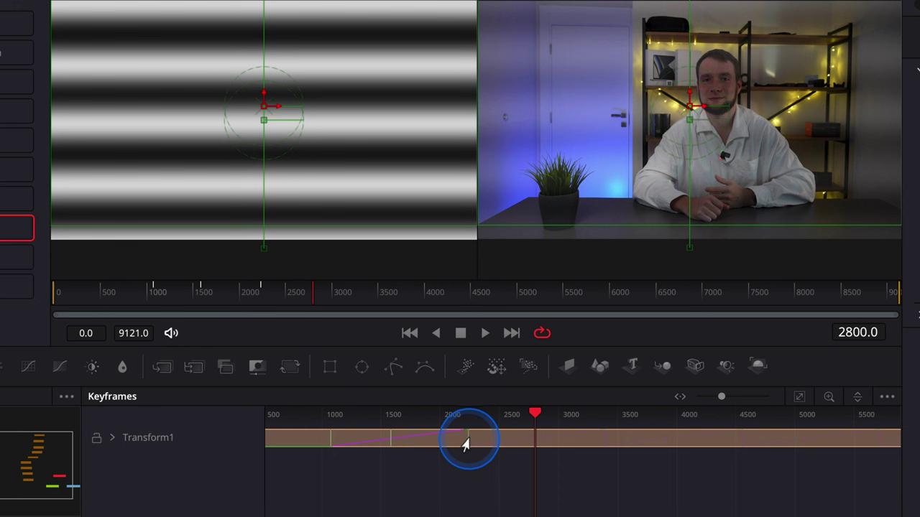
left_click_drag(466, 444, 470, 438)
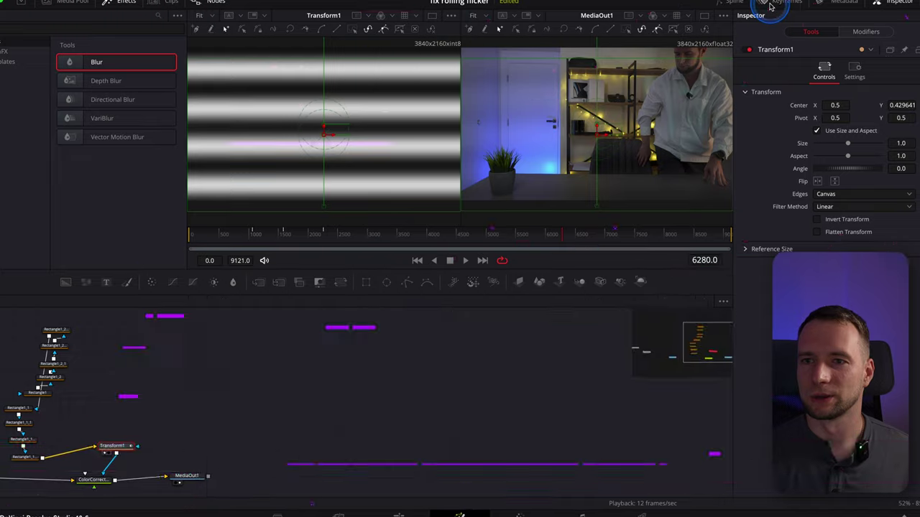
Reopen the Spline graph, zoom in, and trial-nudge the displacement keyframes, then undo the nudge.
left_click(726, 7)
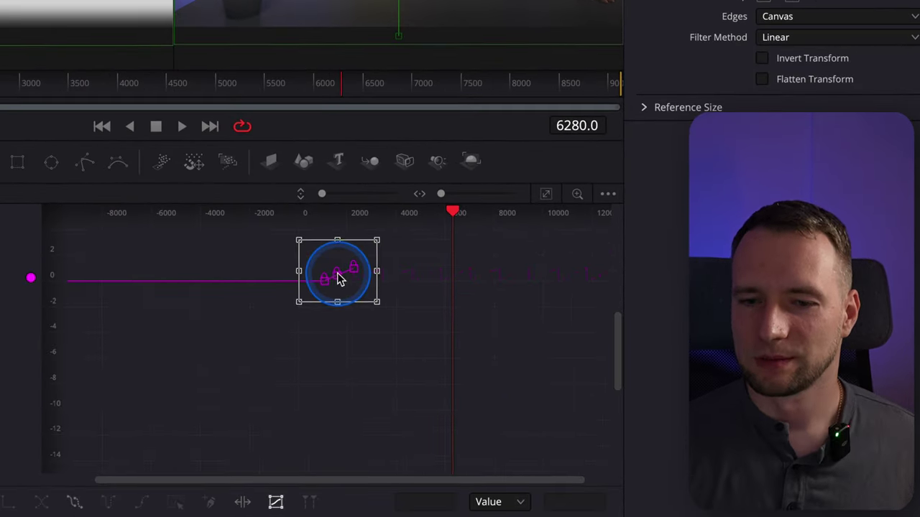
scroll(575, 376, "up", 5)
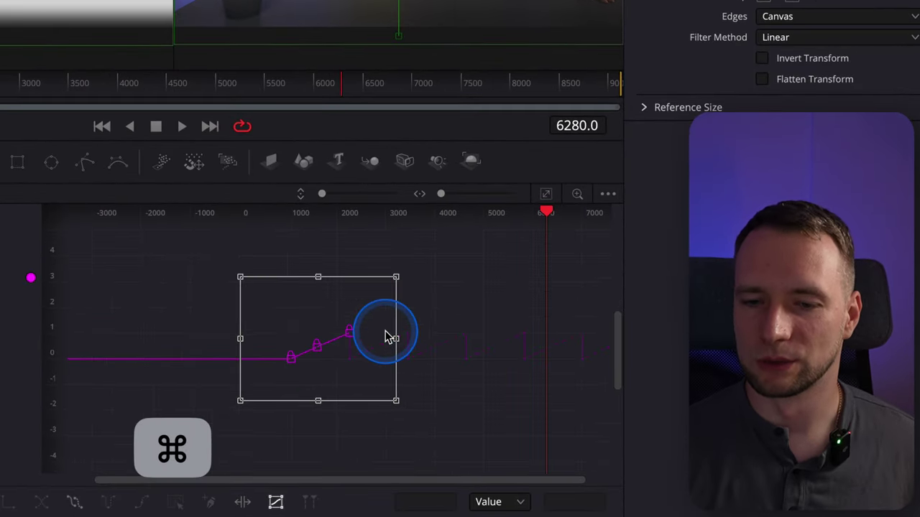
scroll(389, 324, "up", 2)
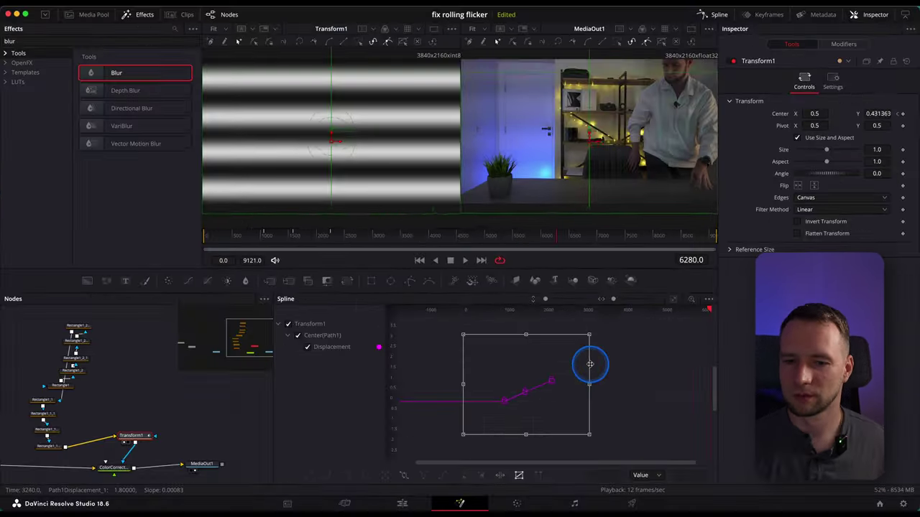
left_click_drag(590, 365, 590, 364)
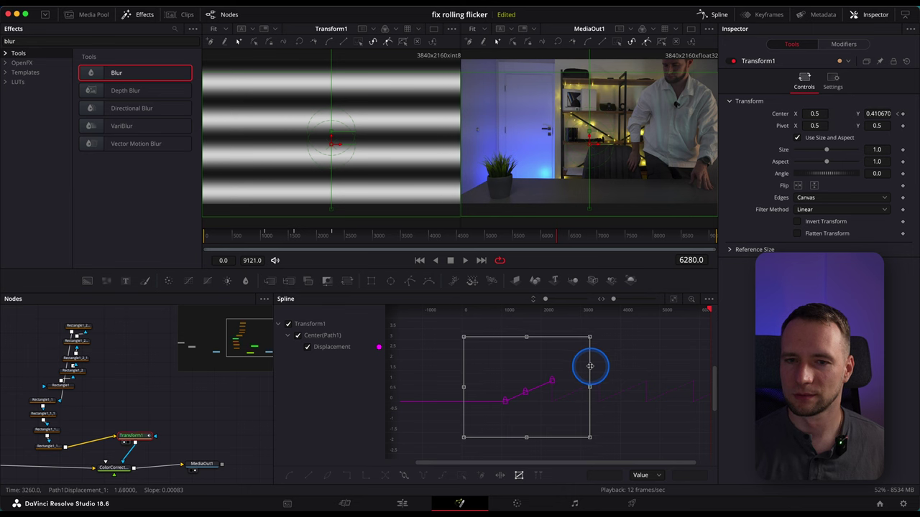
left_click_drag(589, 368, 589, 370)
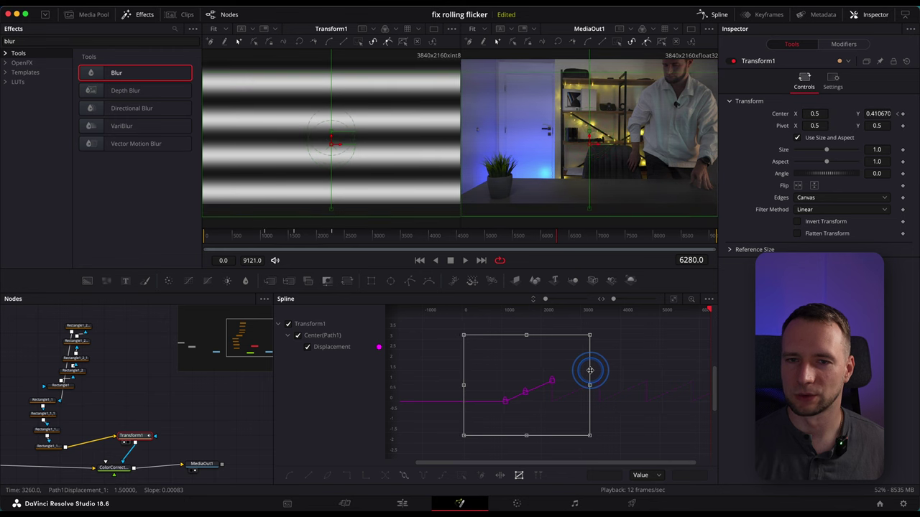
key("super+z")
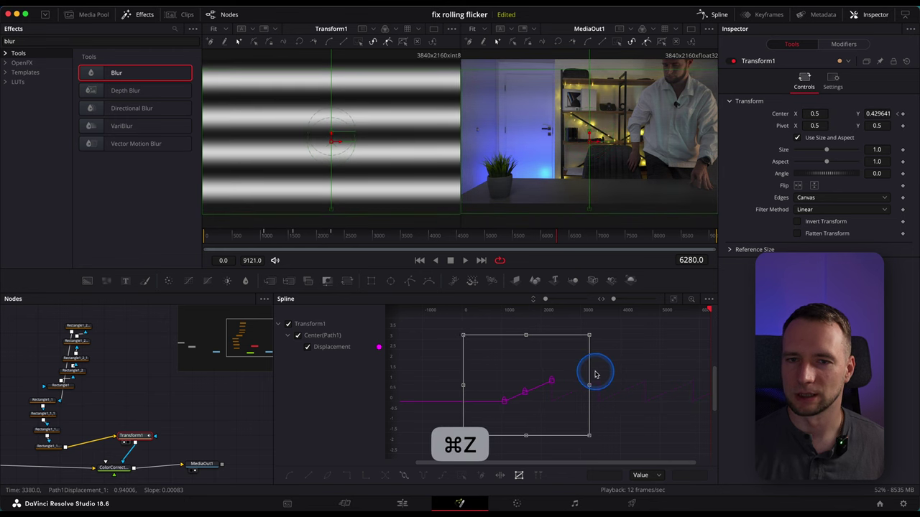
Scrub to a later frame to confirm the displacement repeats as a sawtooth loop.
scroll(662, 375, "down", 5, "super")
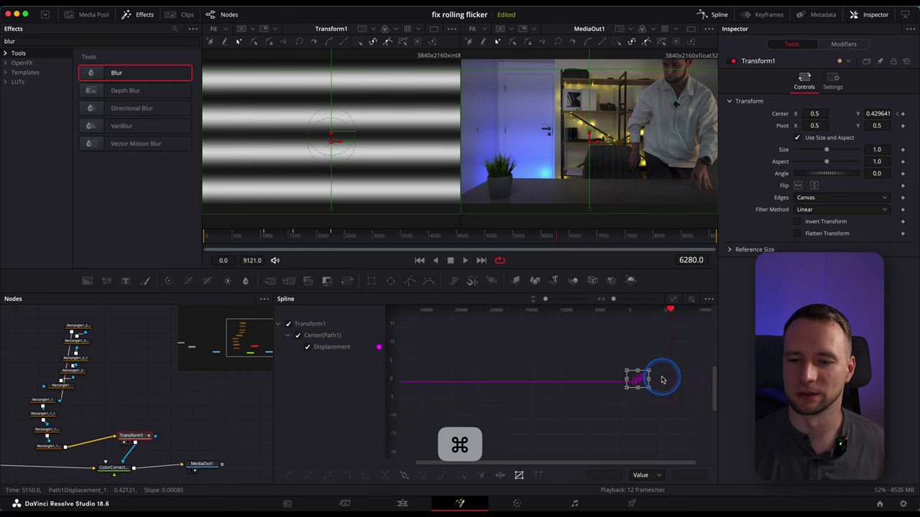
mouse_move(654, 309)
left_mouse_down()
mouse_move(680, 314)
mouse_move(670, 314)
left_mouse_up()
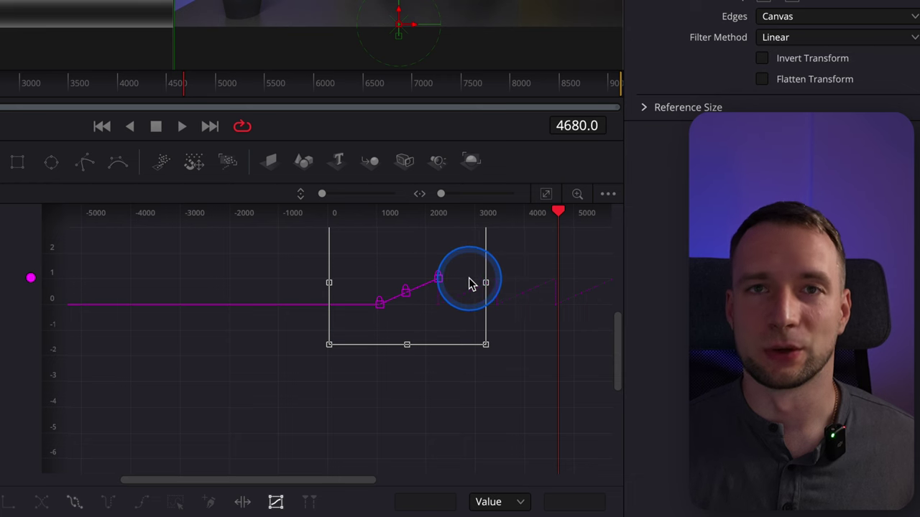
key("ctrl+super")
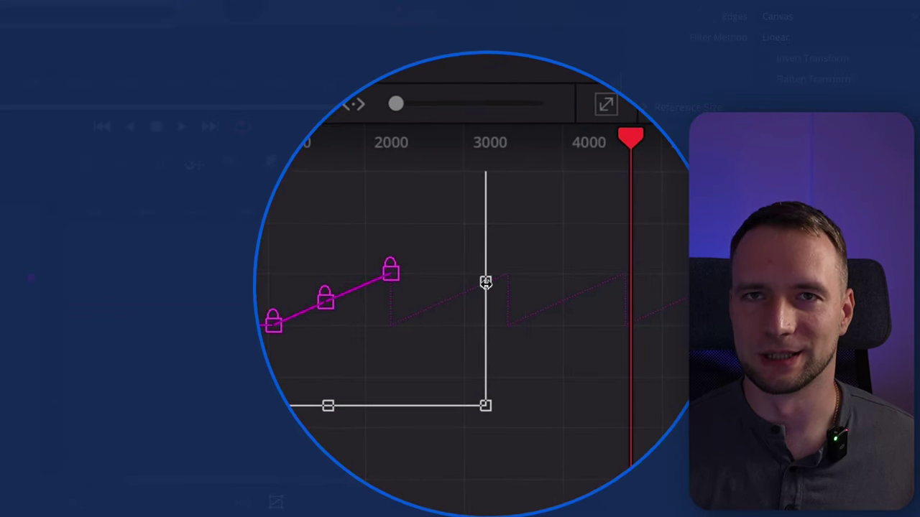
key("ctrl")
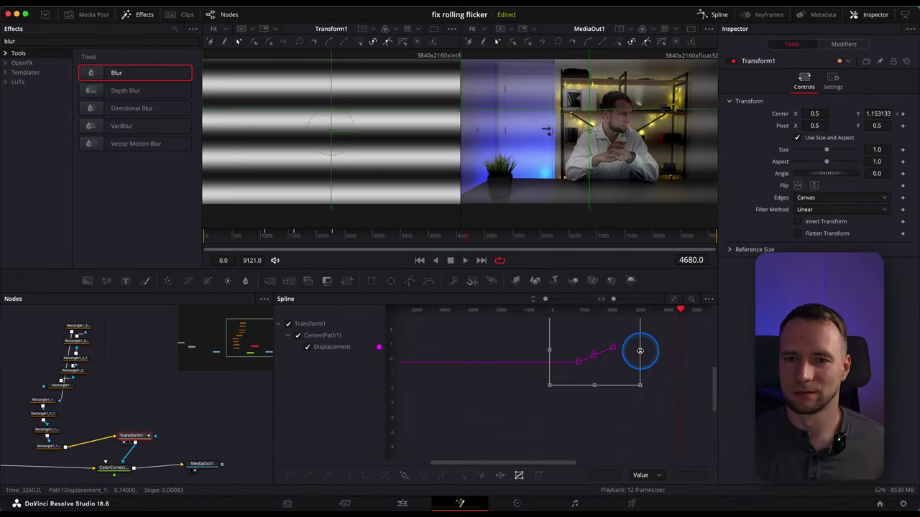